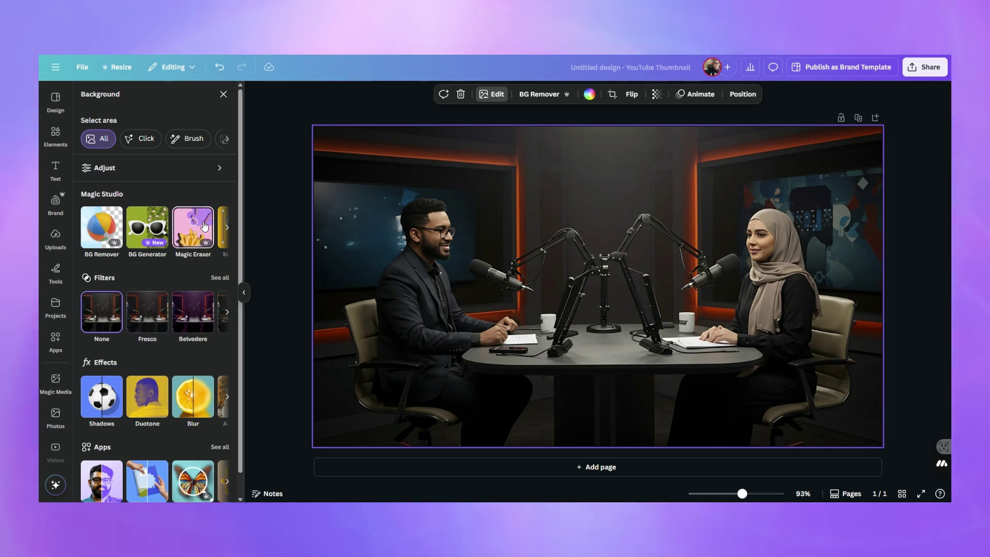
click(227, 229)
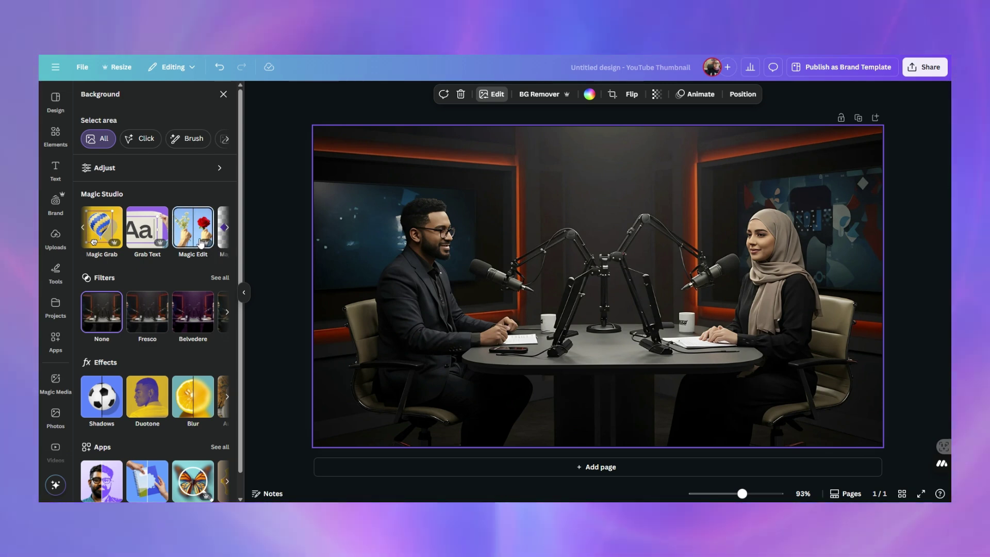
scroll(206, 232, right, 2)
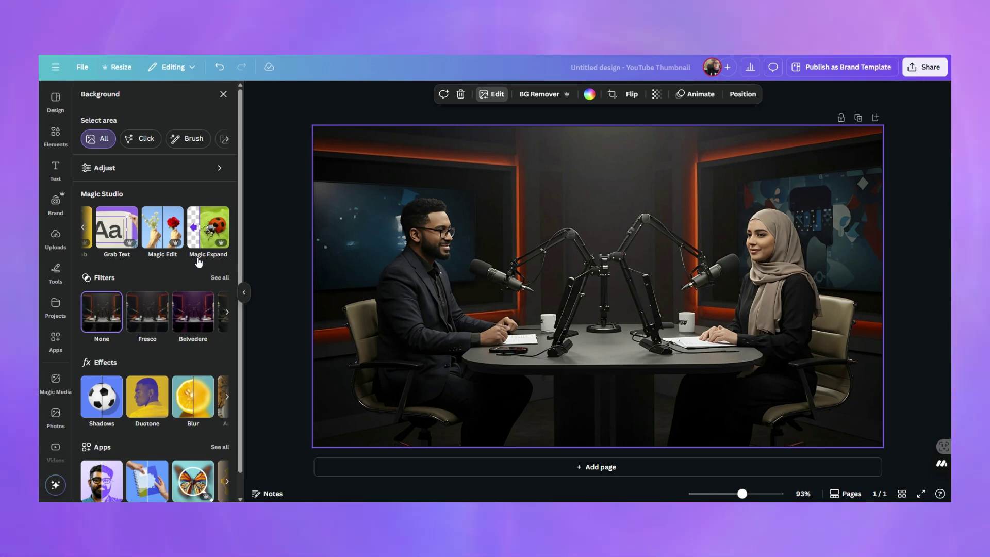
click(82, 227)
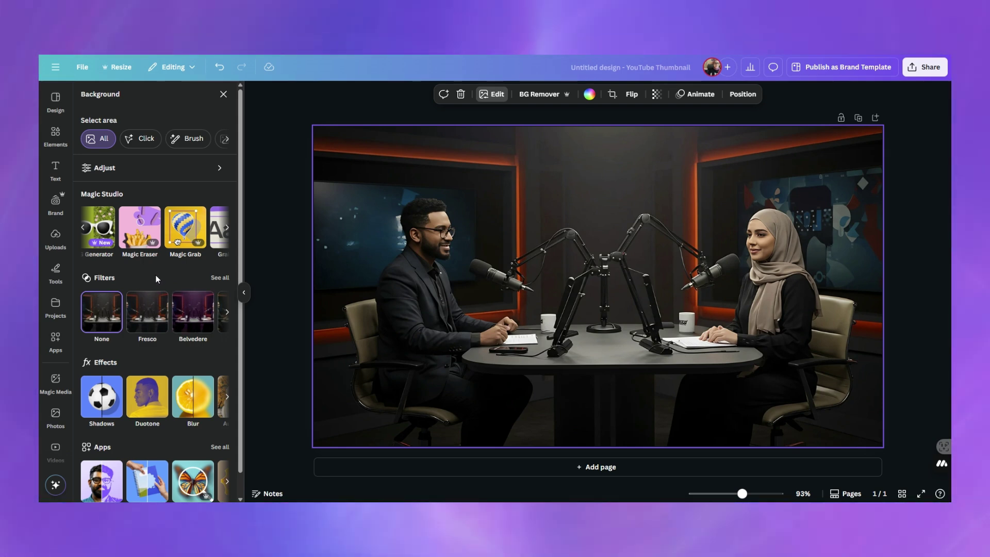
- Generate a new background for the podcast photo described as "A photography studio with white backdrop, soft diffused lighting, tripods and lights set up"
click(95, 239)
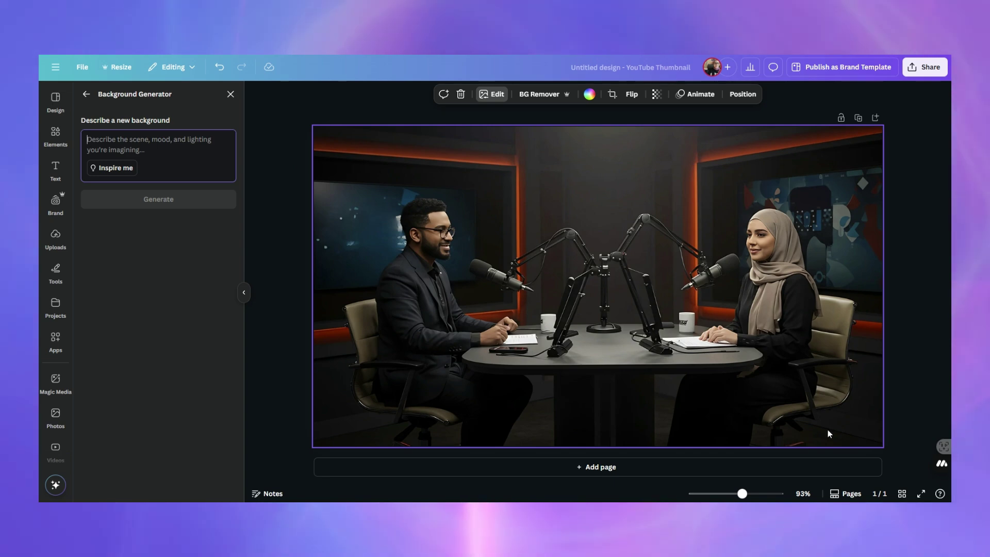
click(220, 133)
text(A photography studio with white backdrop, soft diffused lighting, tripods and lights set up)
scroll(170, 149, up, 1)
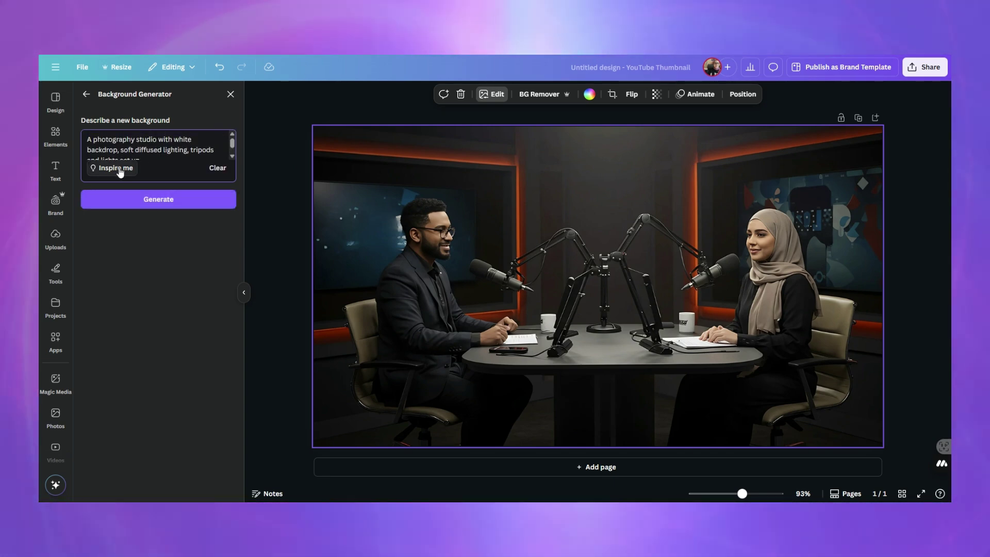
click(153, 206)
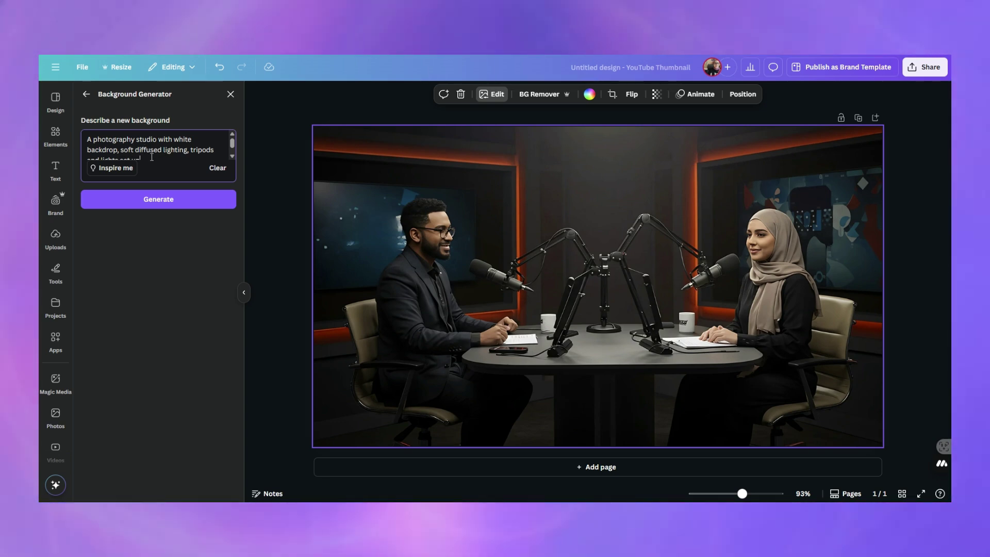
click(174, 203)
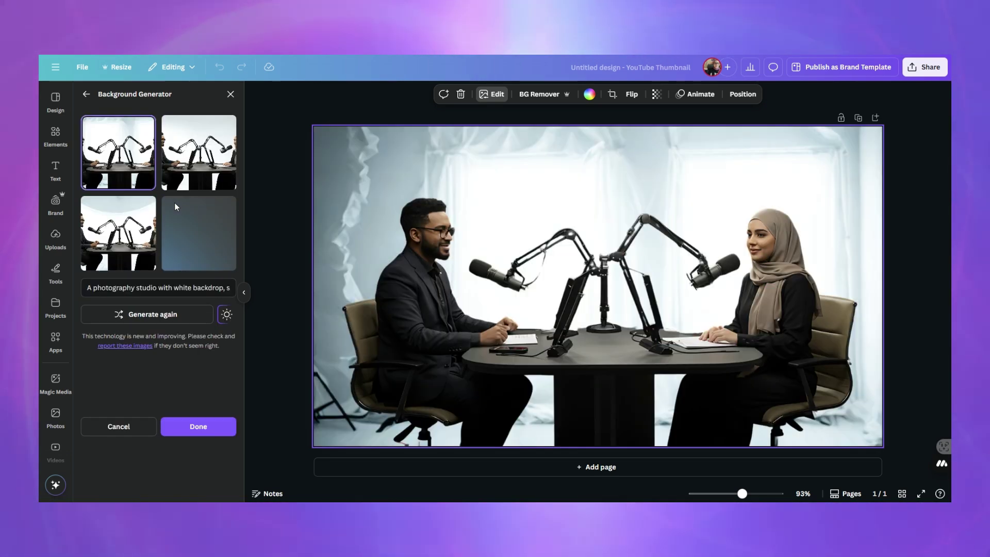
- Compare the generated white studio backgrounds and keep the first variant with the draped fabric and bright windows
click(225, 168)
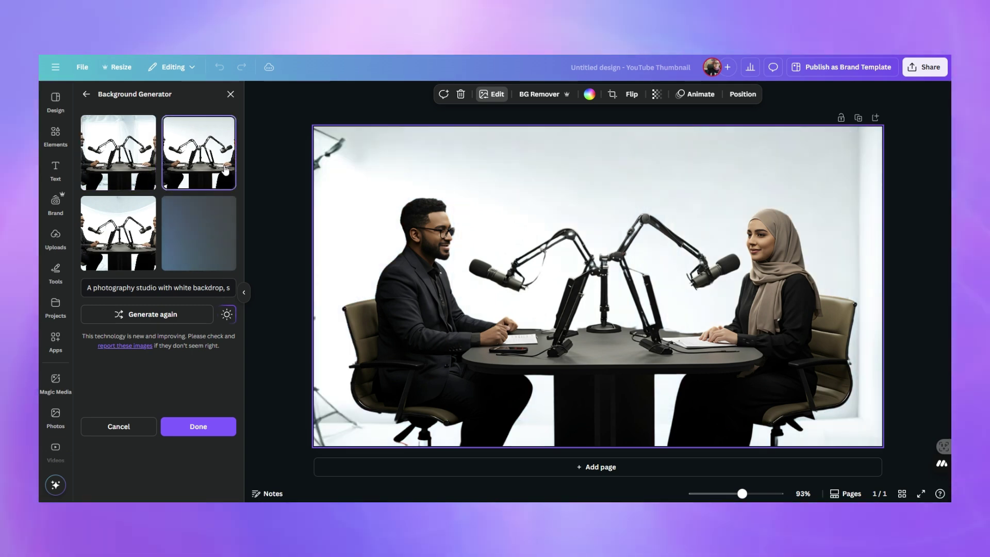
click(134, 248)
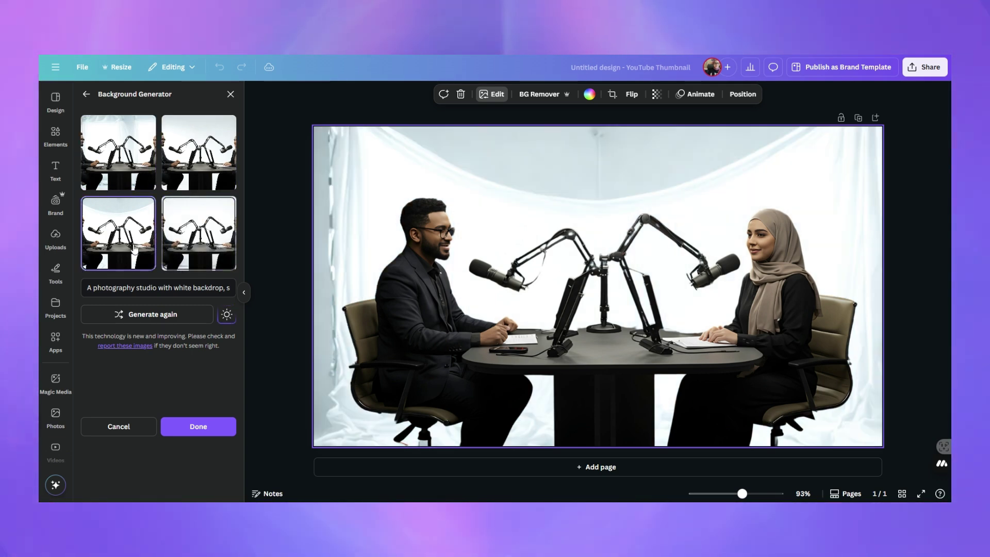
click(198, 155)
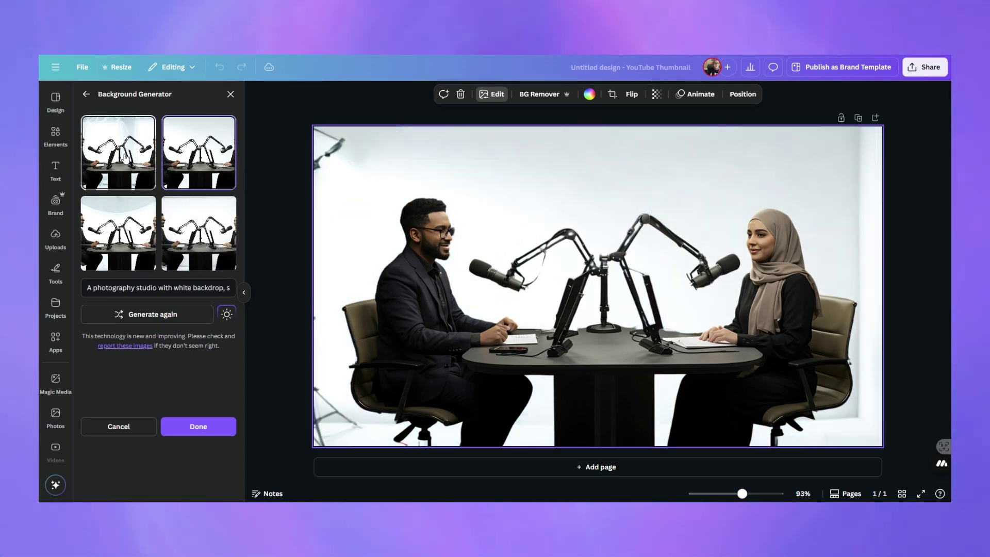
click(125, 157)
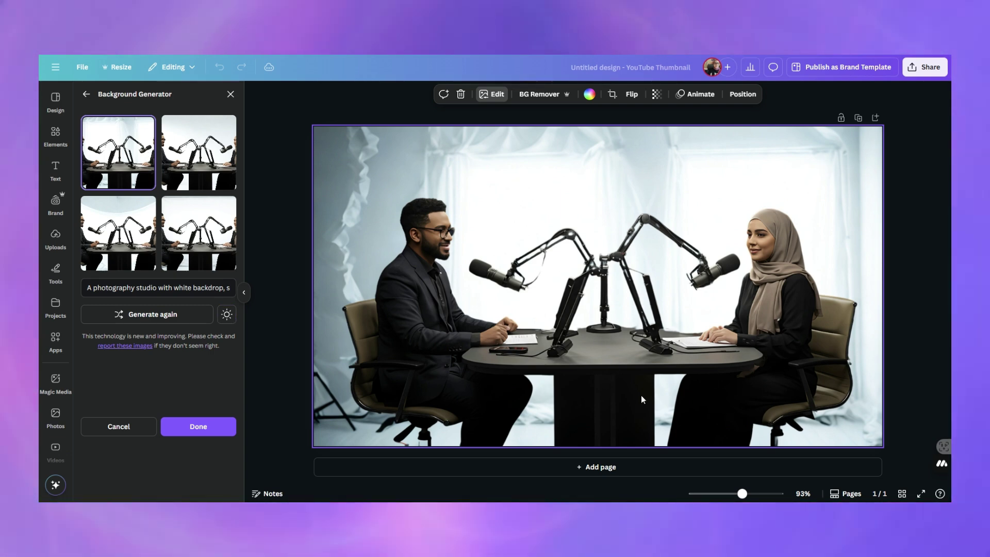
click(581, 190)
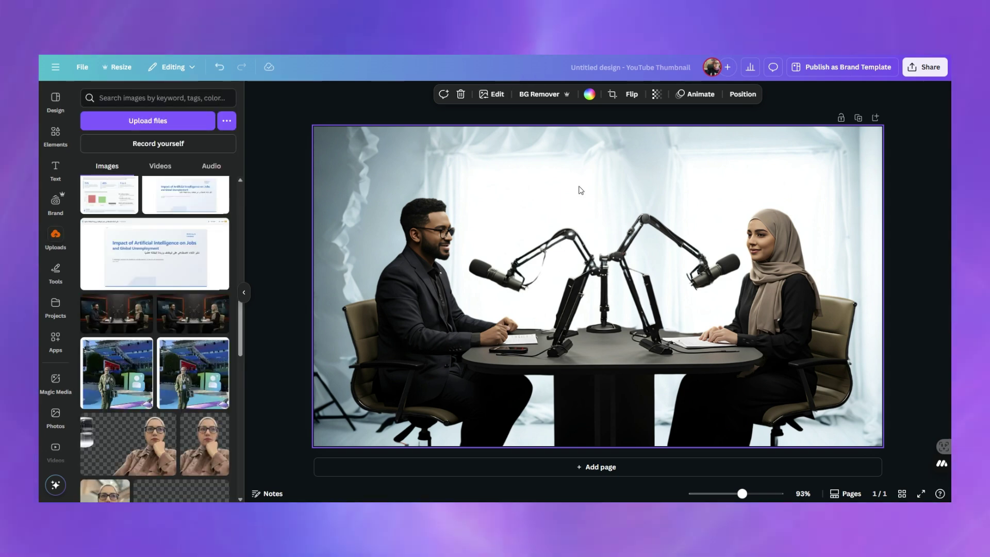
- Generate a background described as "An open air studio in the morning with sea background" and apply the first variant
scroll(154, 335, up, 5)
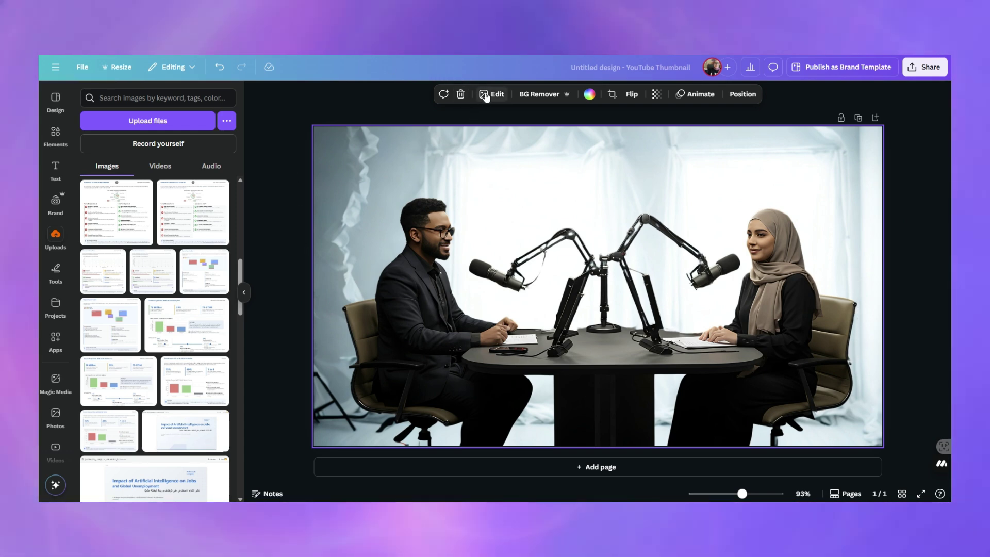
click(491, 94)
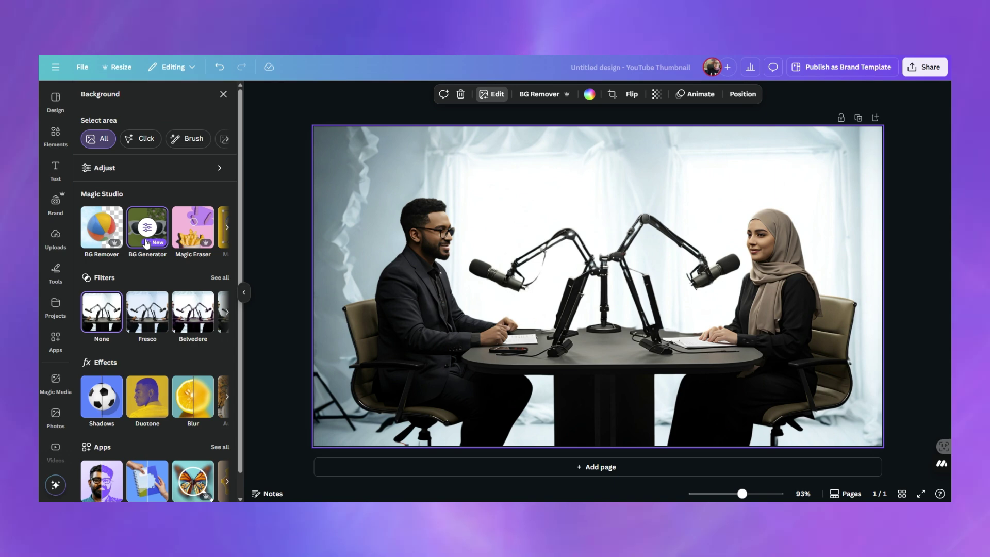
click(148, 229)
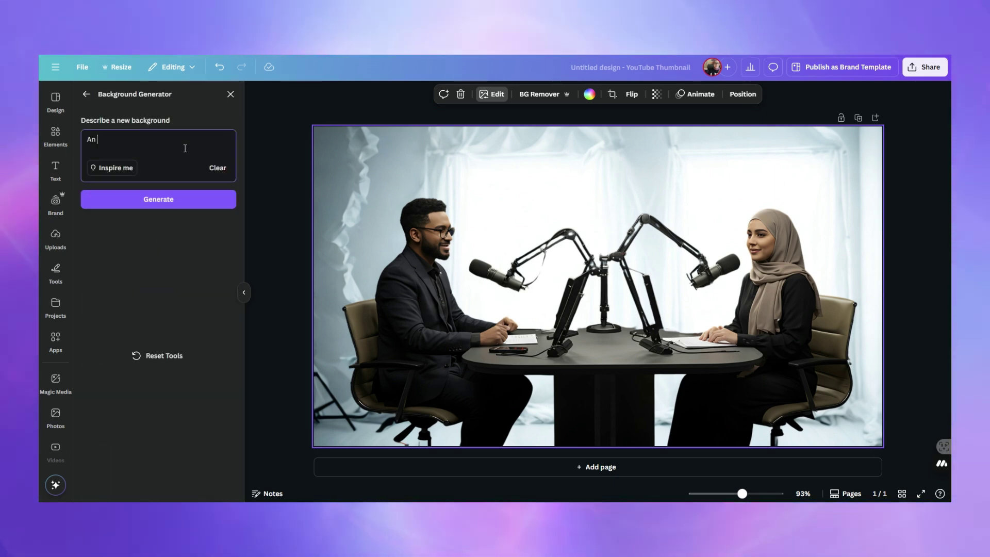
text(An open air)
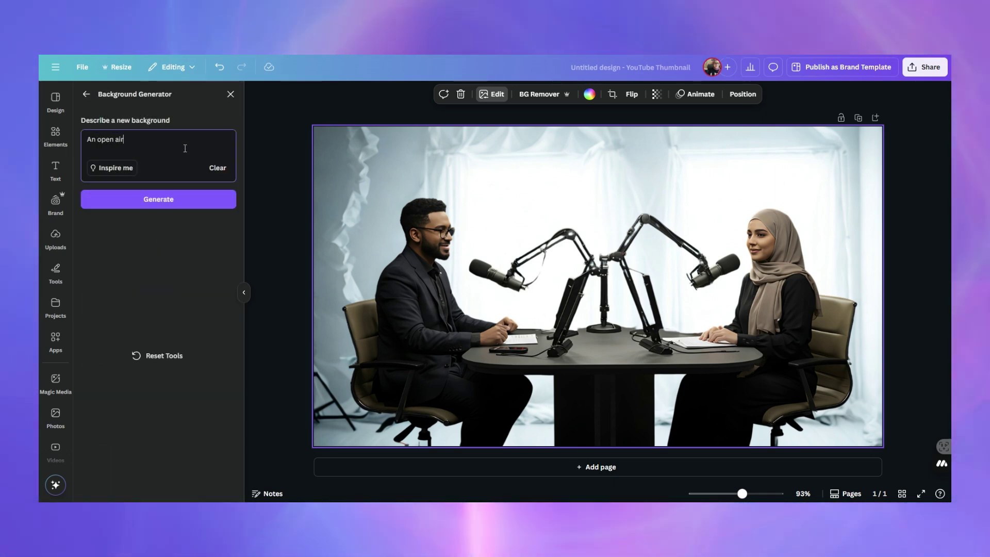
text( studio)
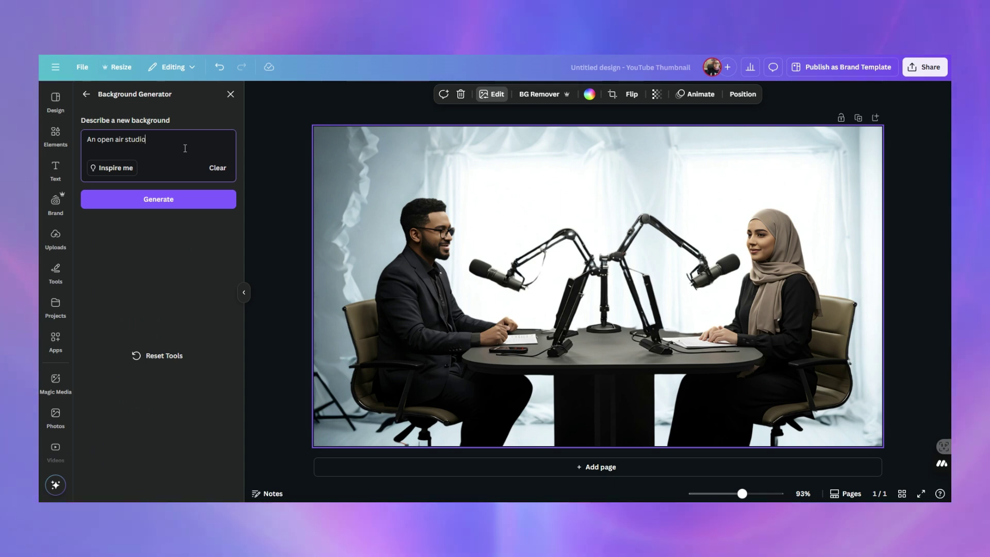
text( in the)
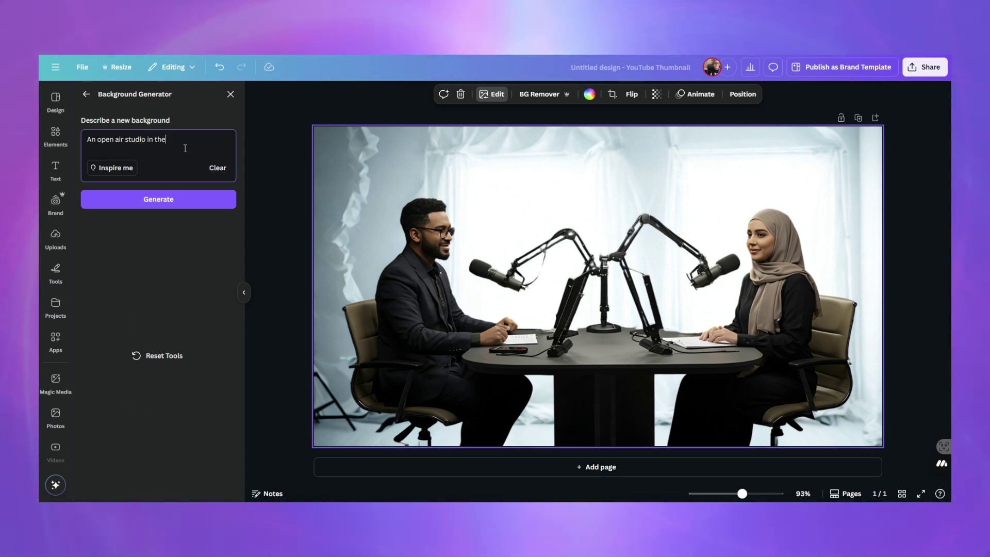
text( morning )
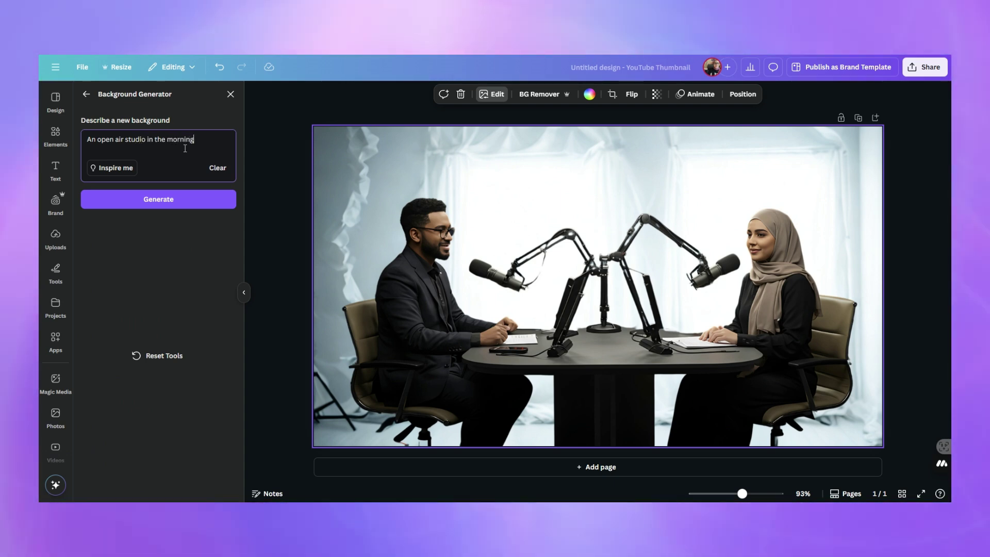
text(with sea bac)
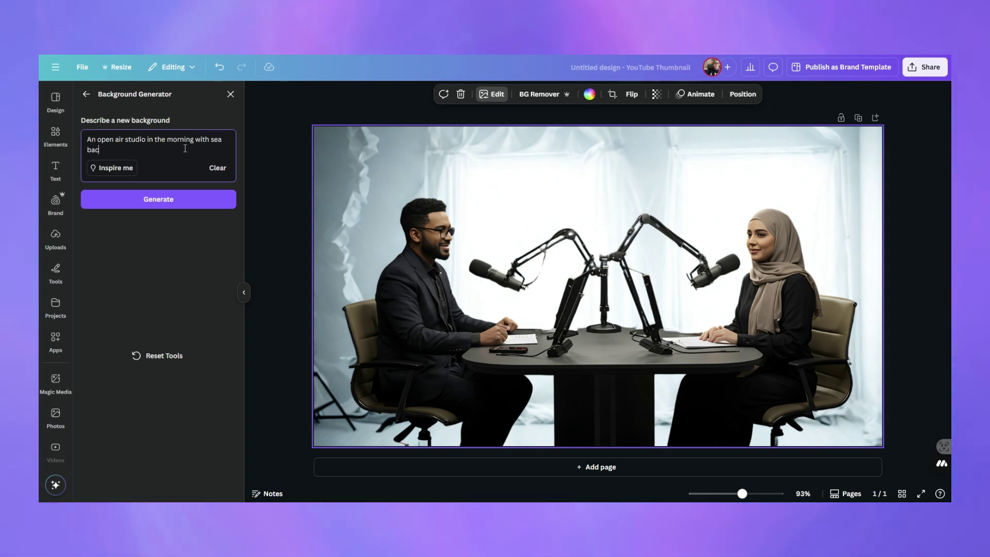
text(kground)
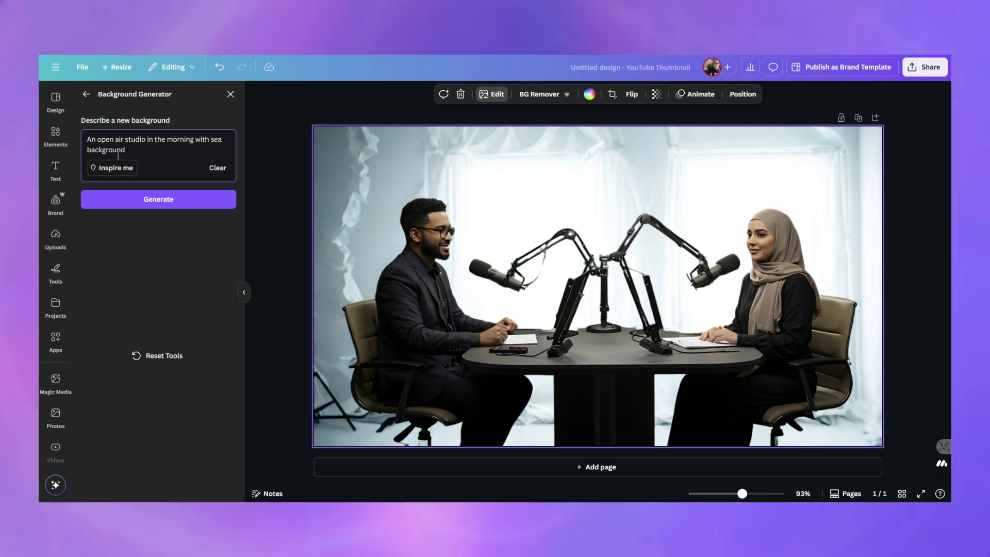
click(161, 202)
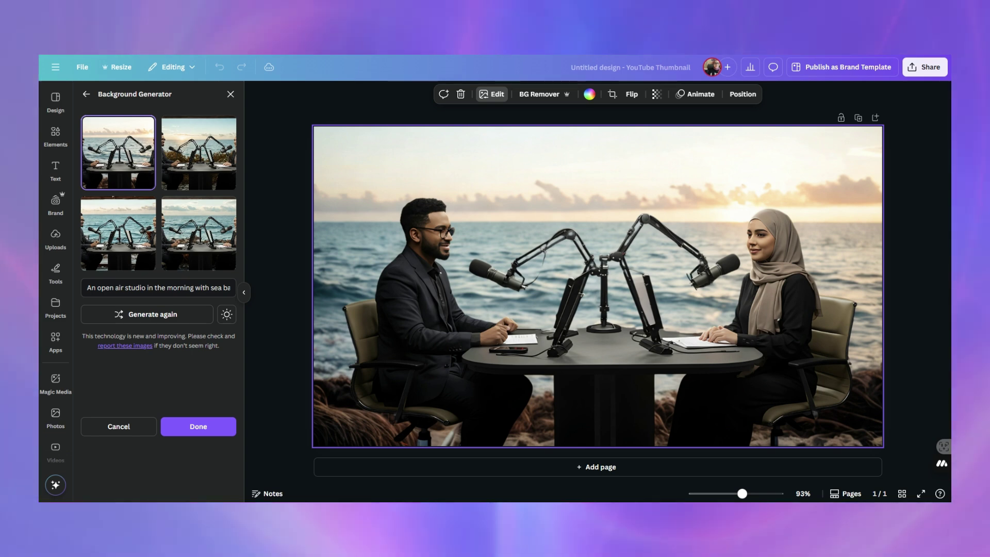
click(199, 427)
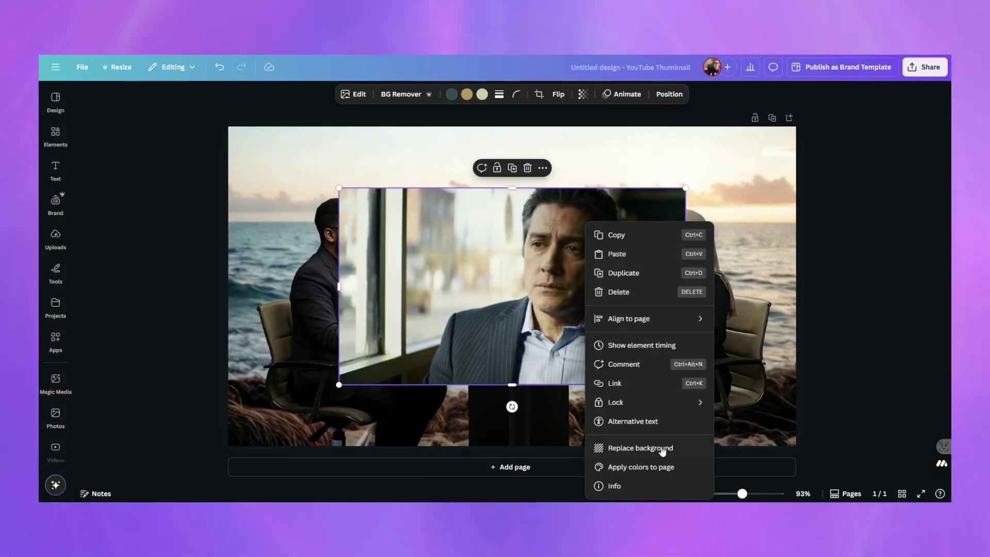
- Set the suited man's photo as page background and generate "A minimalist modern living room background, large glass windows, neutral tones, clean and bright space"
click(660, 444)
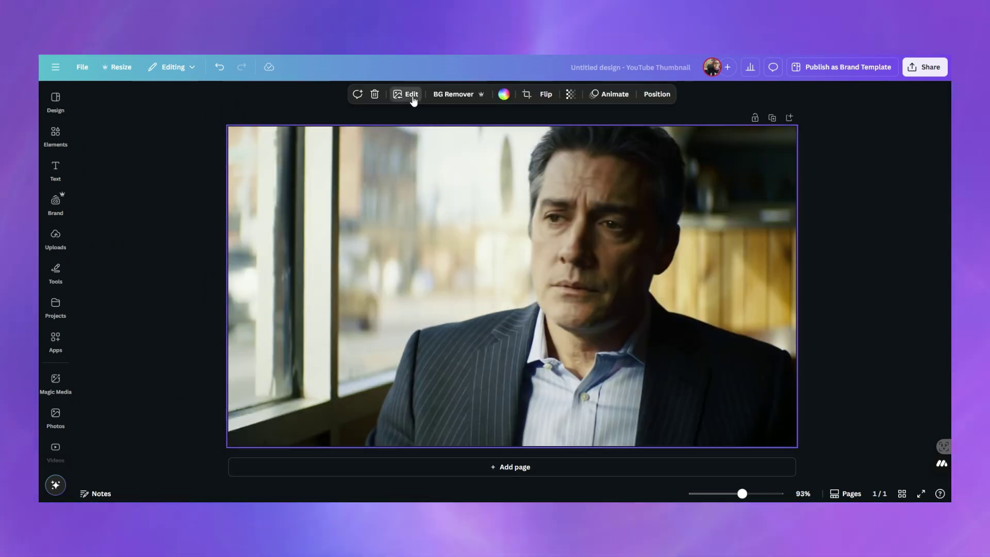
click(406, 94)
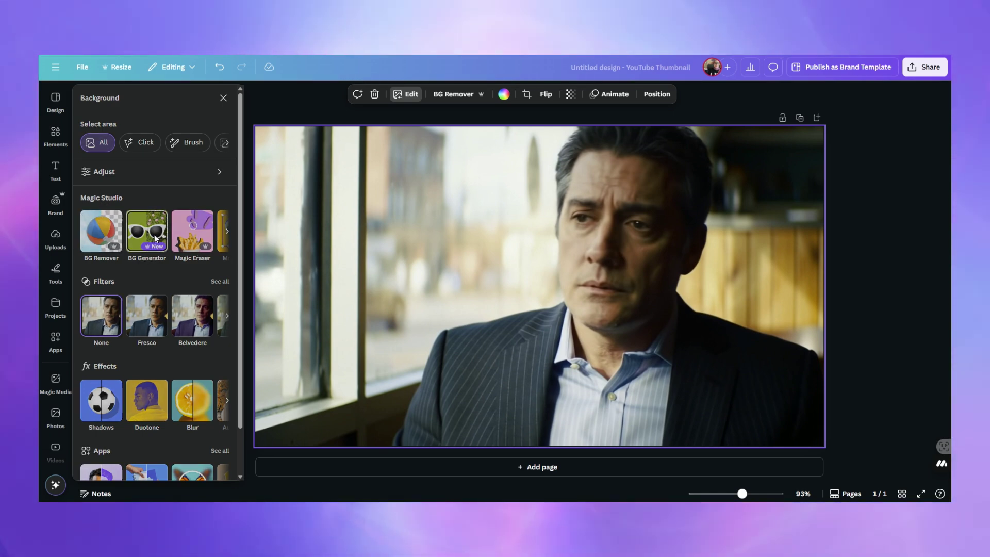
click(146, 231)
text(A minimalist modern living room background, large glass windows, neutral tones, clean and bright space)
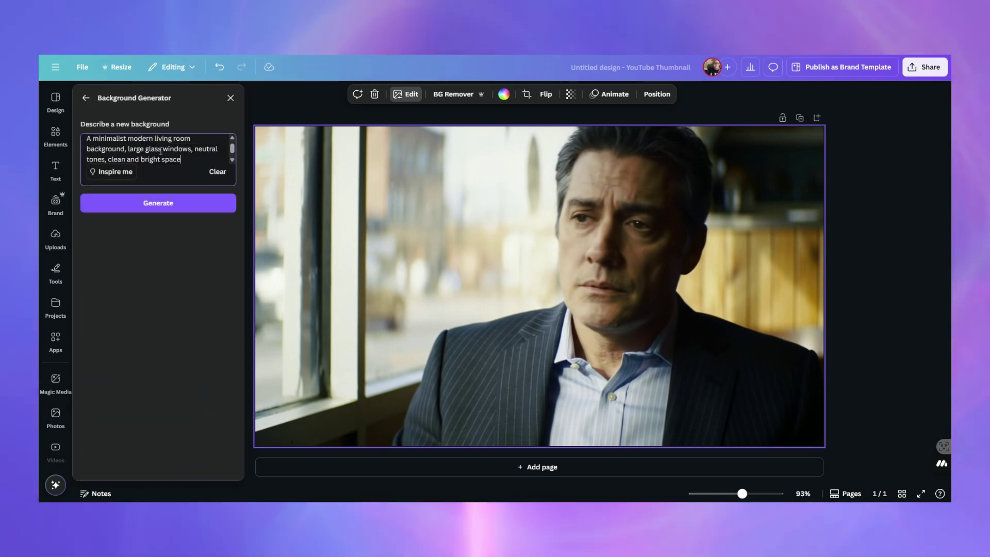
click(178, 204)
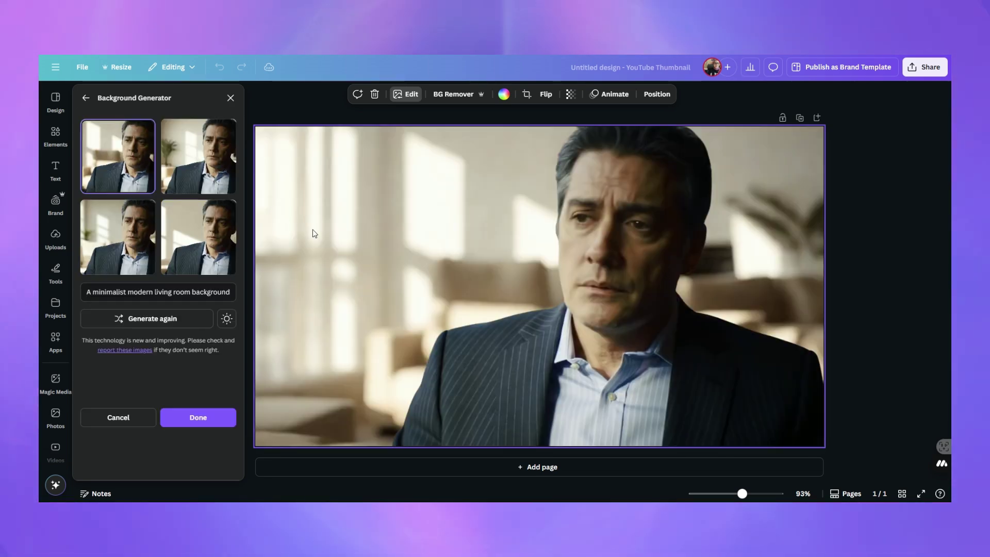
- Compare the generated living room backgrounds and select the third variant with the plants and the picture on the wall
click(222, 181)
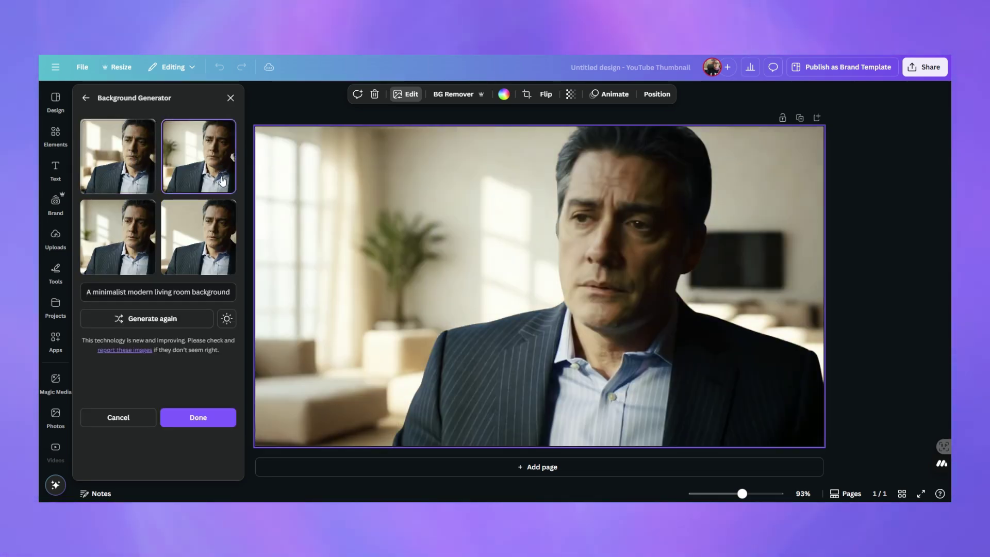
click(118, 237)
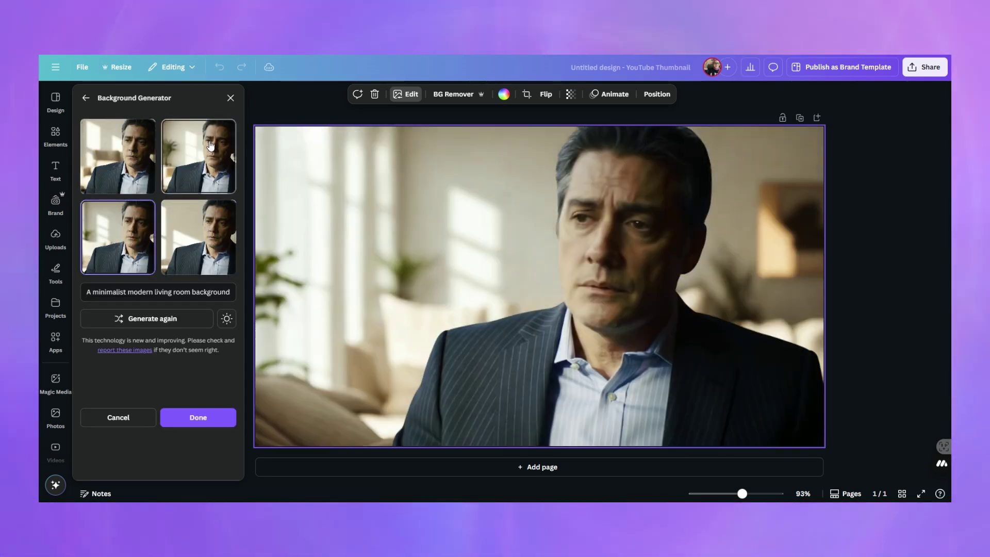
click(210, 146)
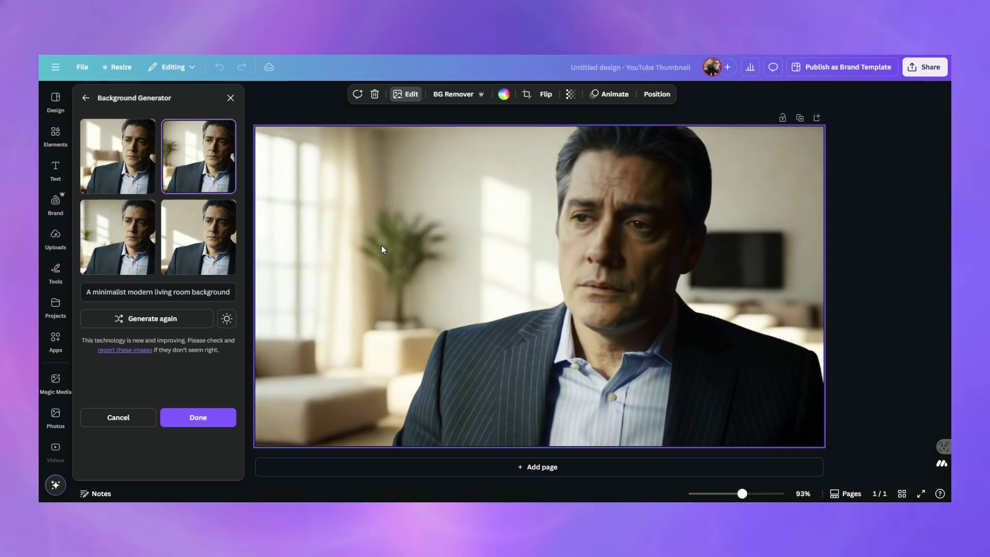
click(99, 230)
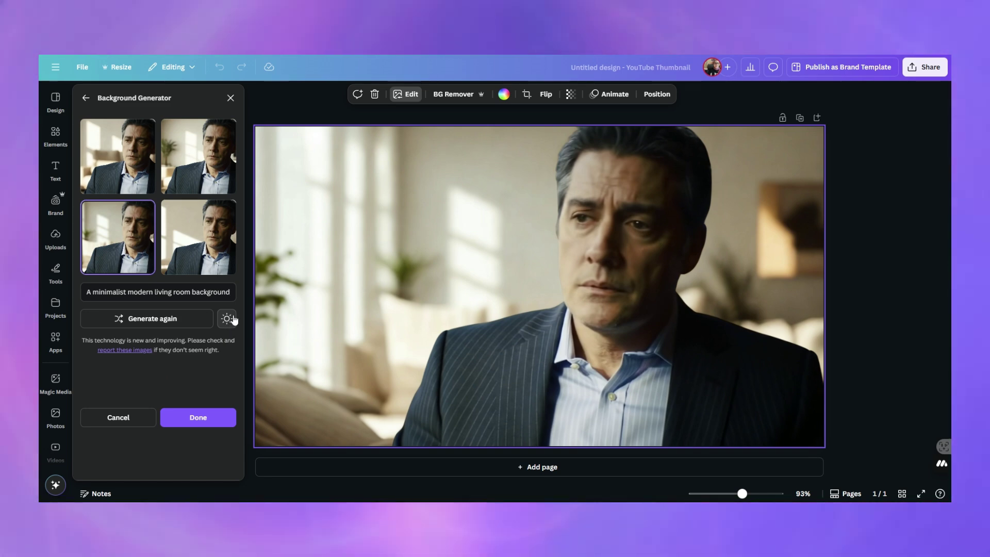
- Match the subject to the scene with Maximum relight and generate a new set of living room backgrounds
click(229, 318)
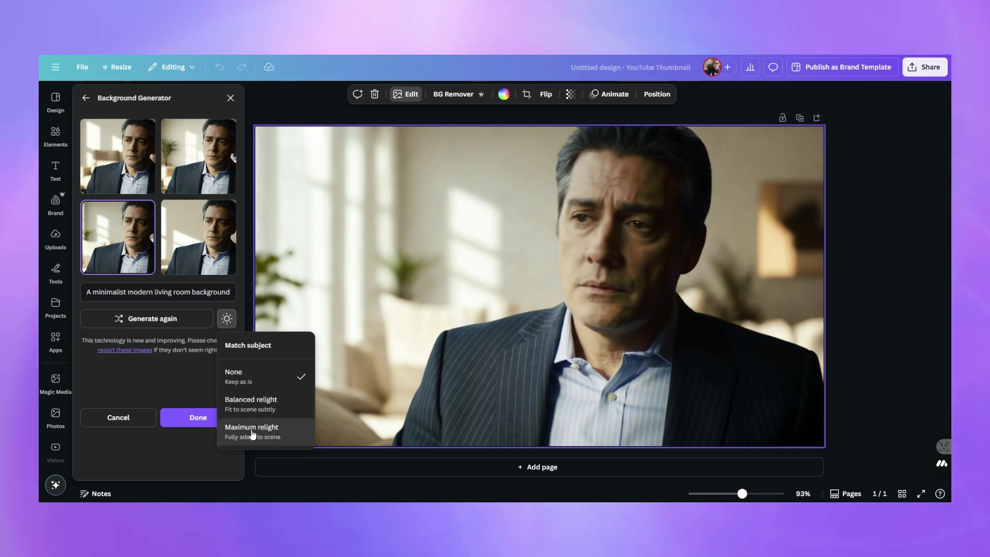
click(252, 431)
click(191, 457)
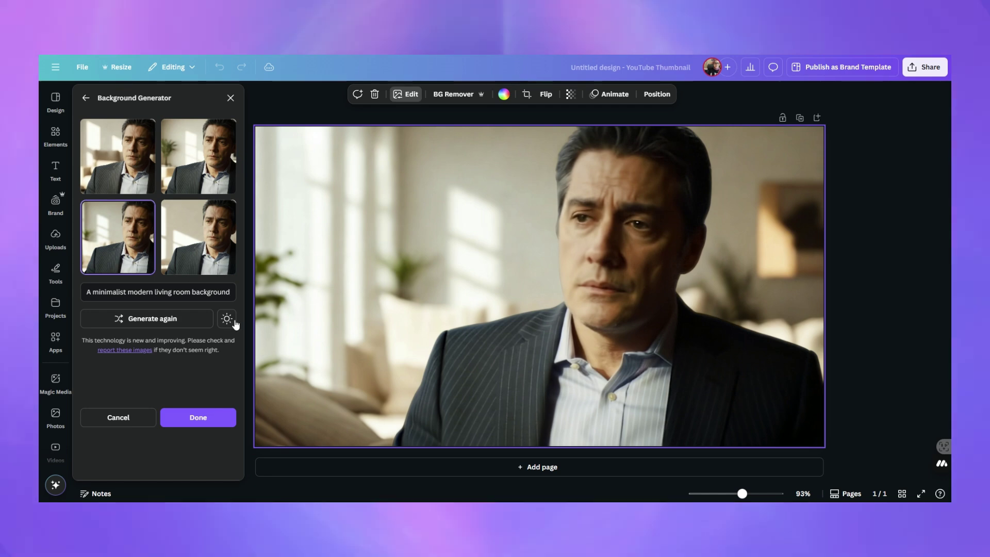
click(227, 321)
click(189, 467)
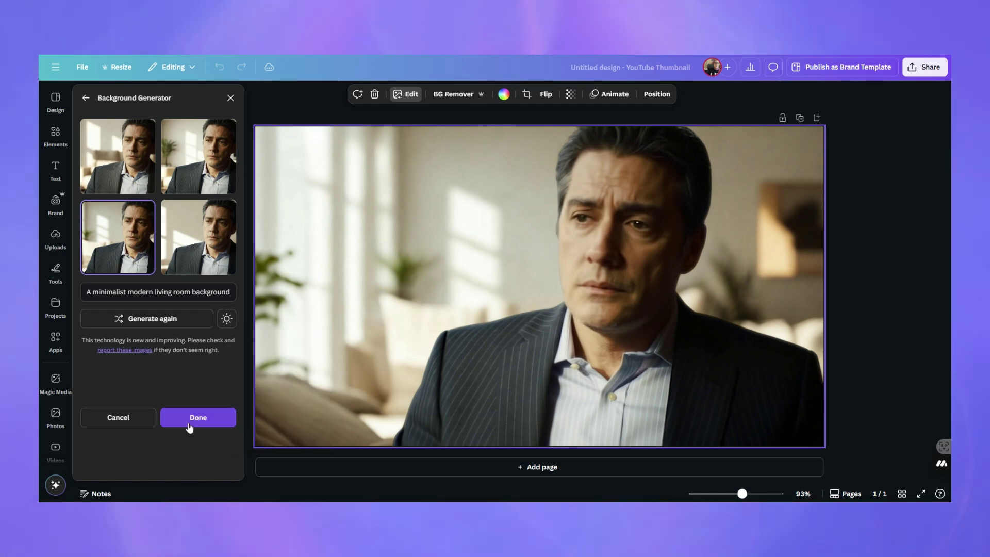
click(172, 324)
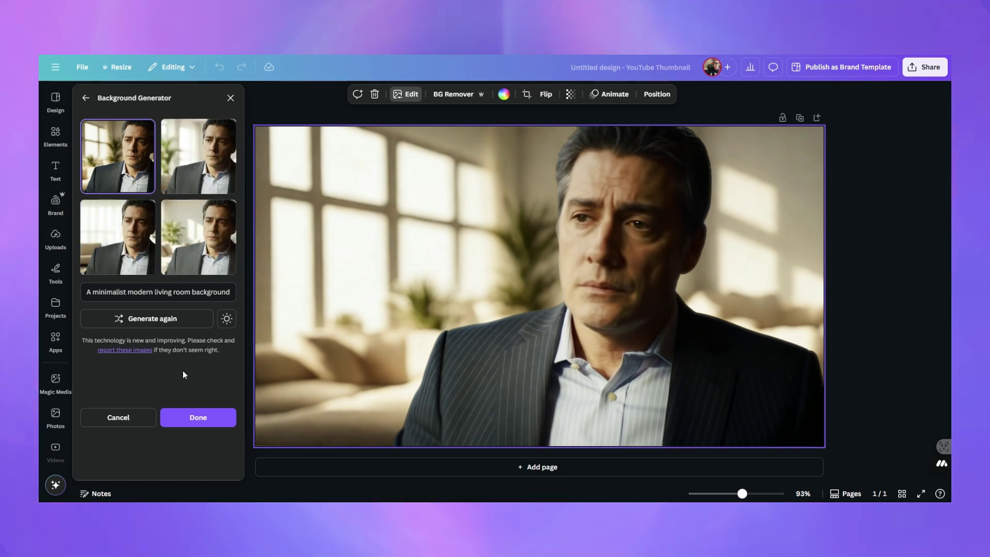
- Compare the maximum-relit living room backgrounds and select the first variant with the large windows and beige sofa
click(200, 227)
click(211, 178)
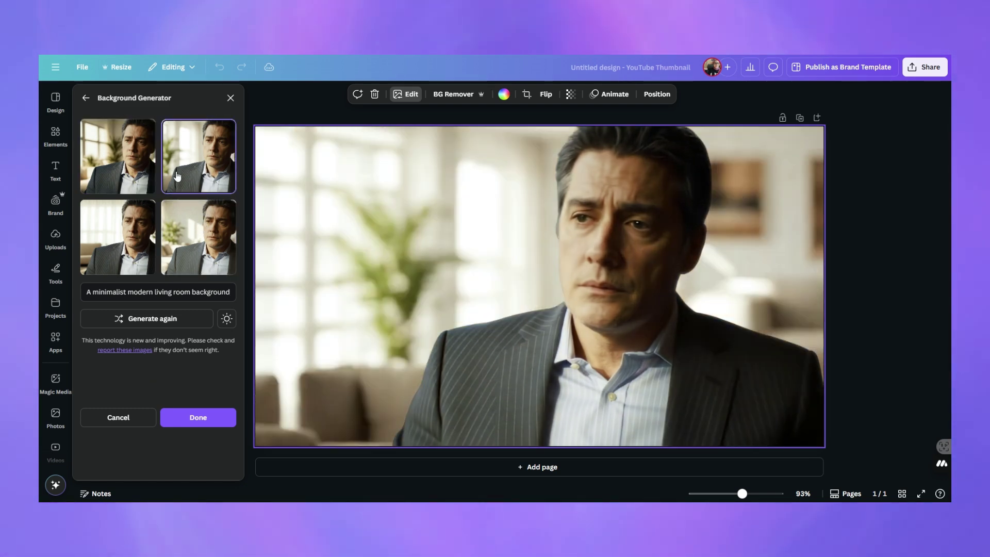
click(130, 166)
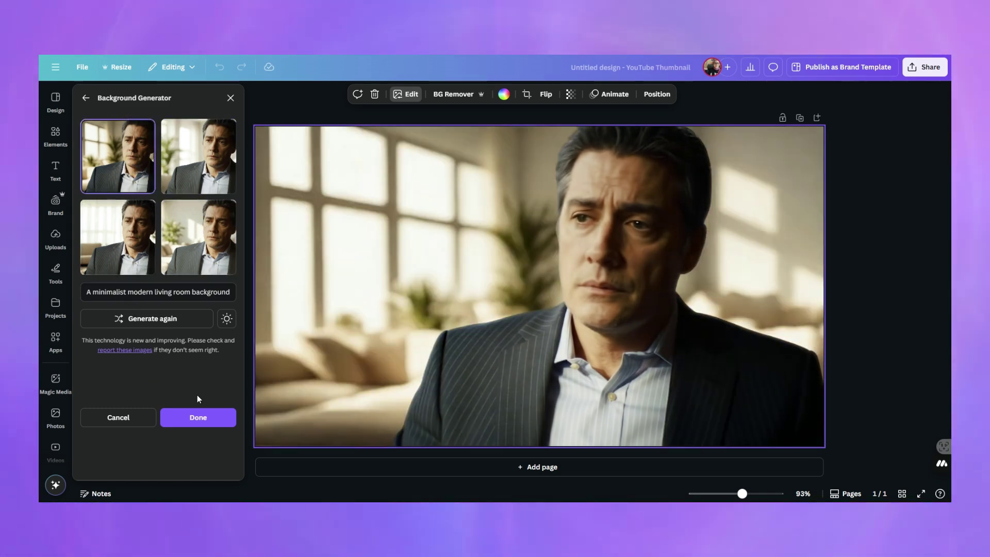
- Set the subject matching to Balanced relight and generate a new set of living room backgrounds
click(227, 319)
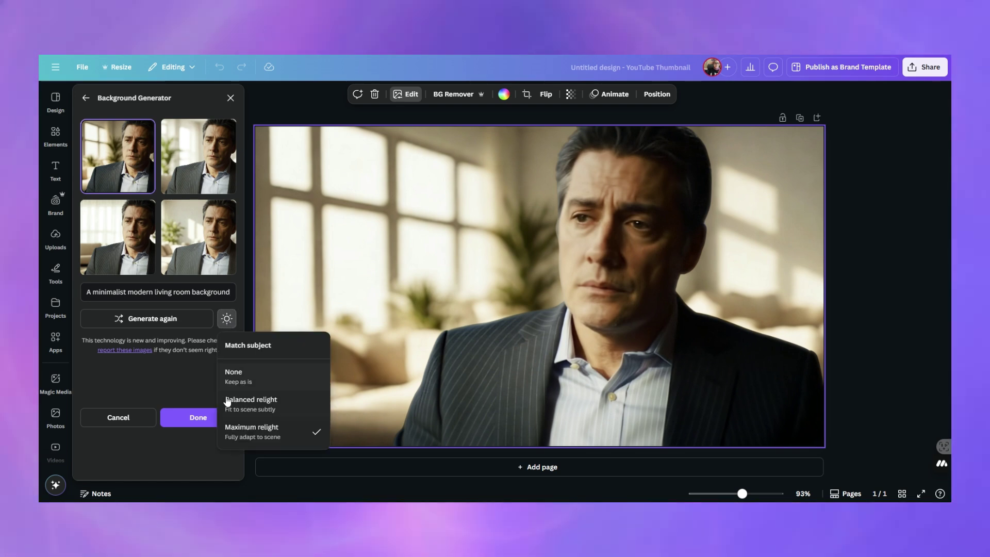
click(228, 402)
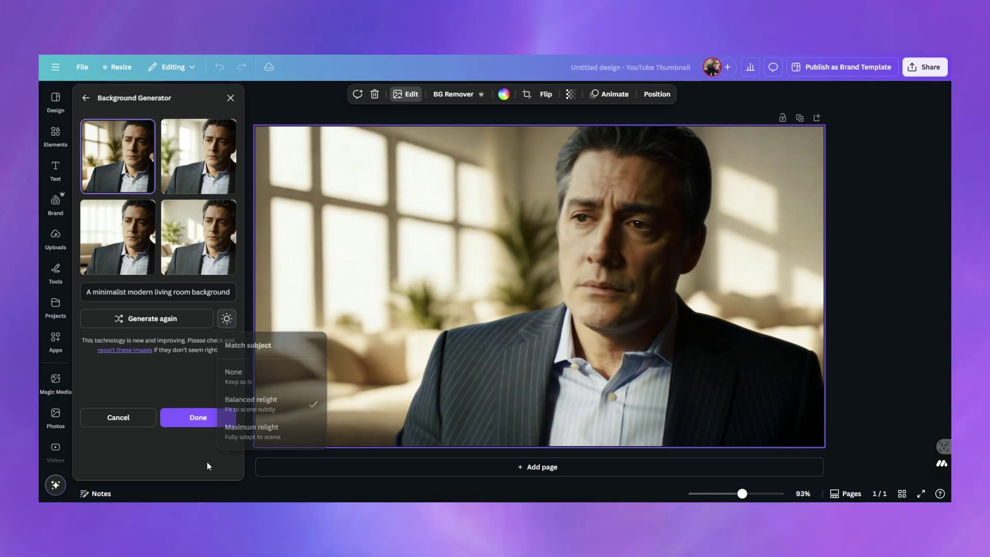
click(227, 319)
click(193, 377)
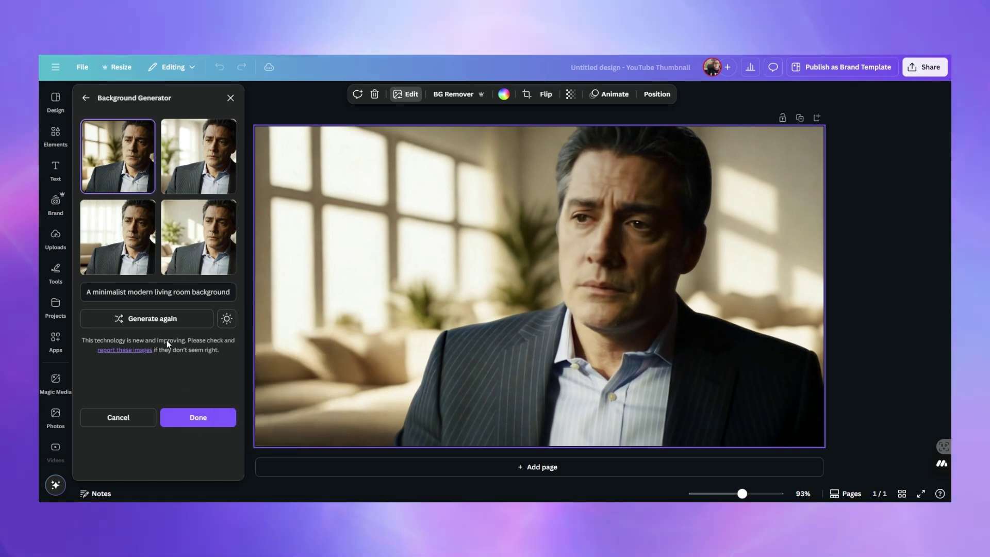
click(152, 318)
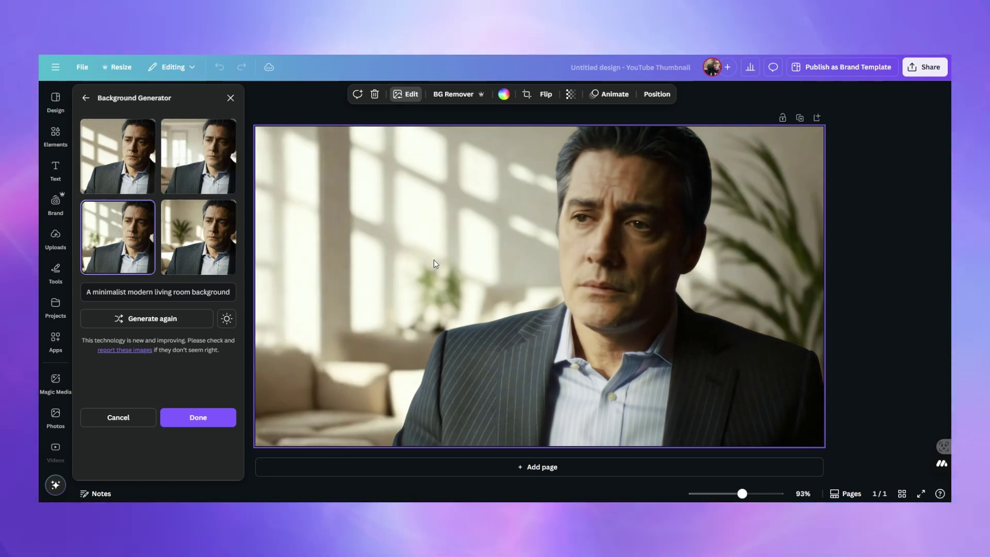
- Compare the new living room backgrounds and apply the first variant with window light falling across the wall
click(215, 244)
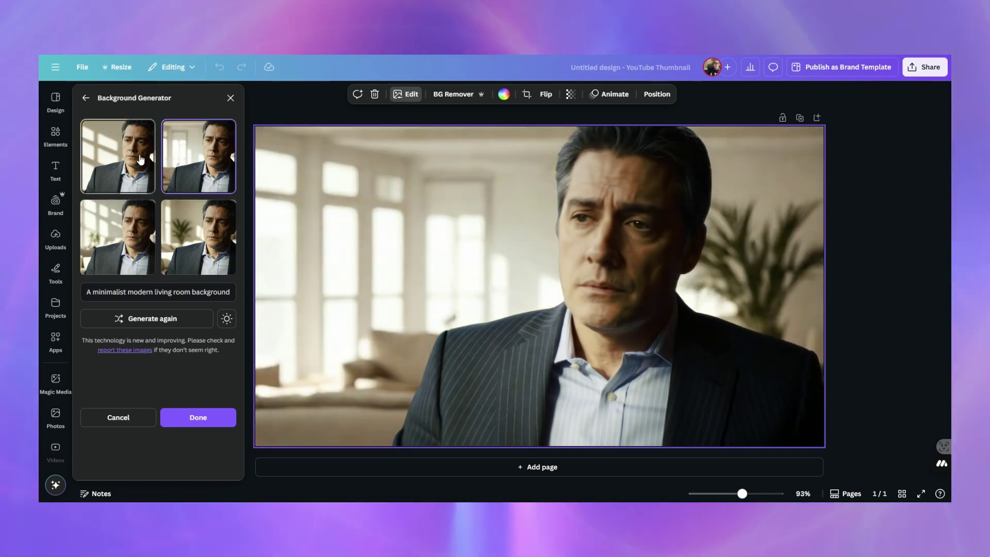
click(117, 156)
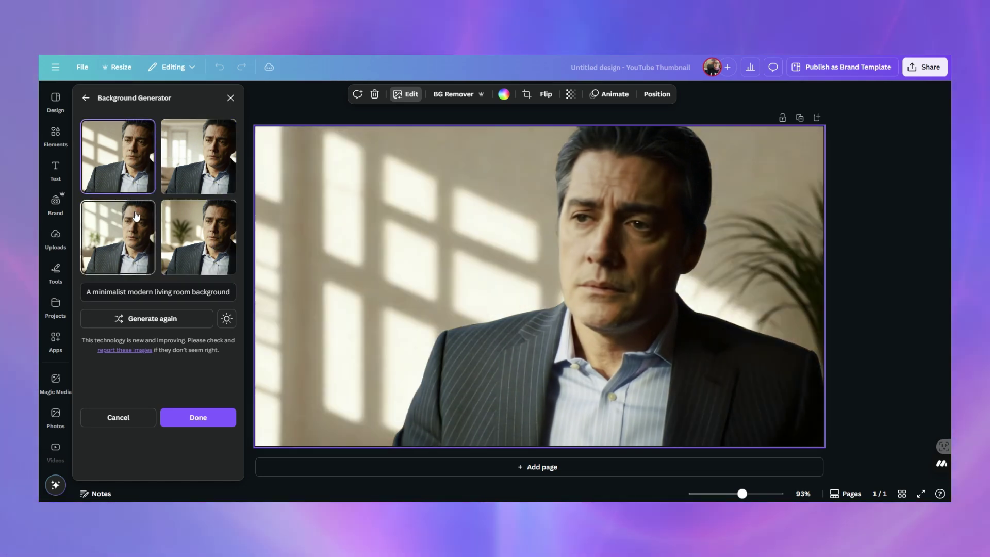
click(176, 418)
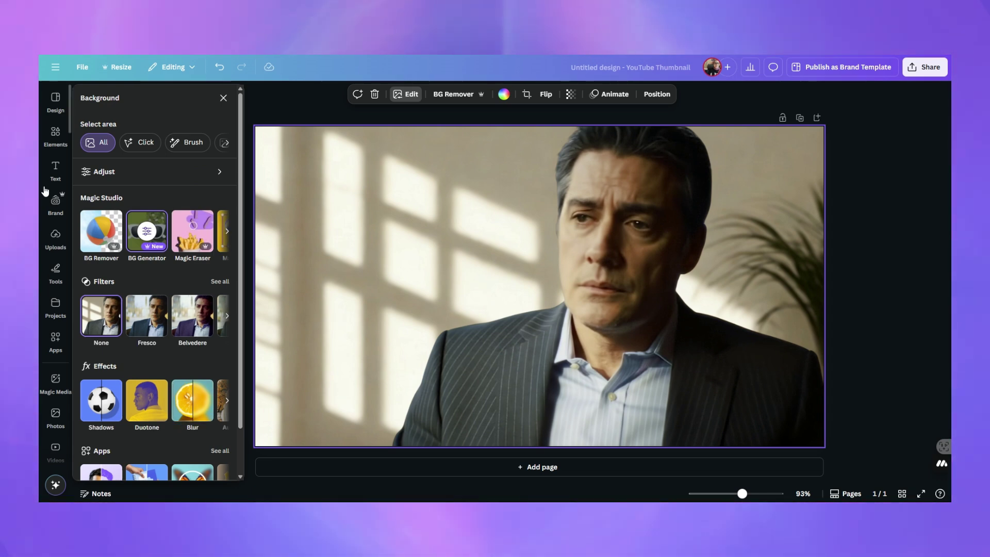
- Replace the suited man's photo with the uploaded white-framed black car image as page background and open the Background Generator for it
click(57, 240)
scroll(123, 320, down, 4)
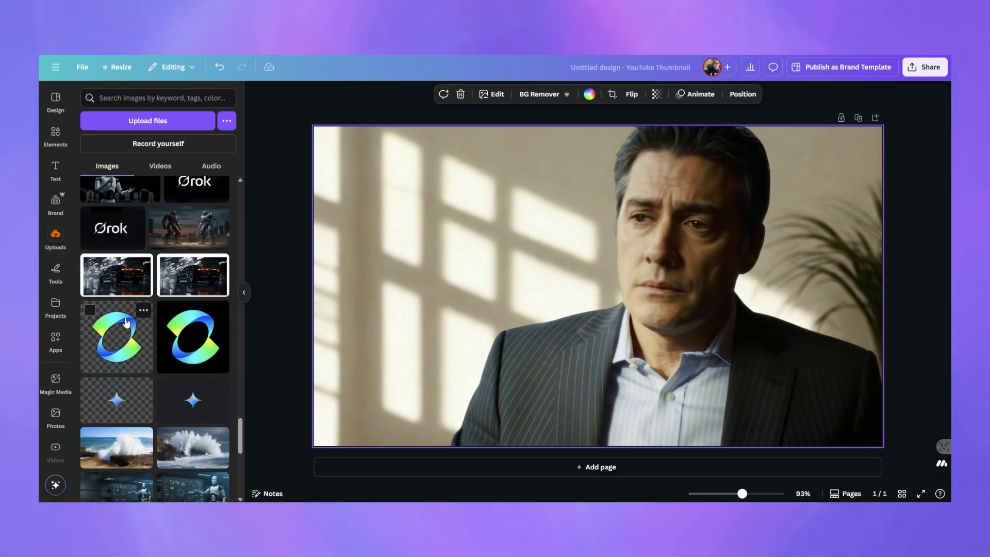
click(225, 287)
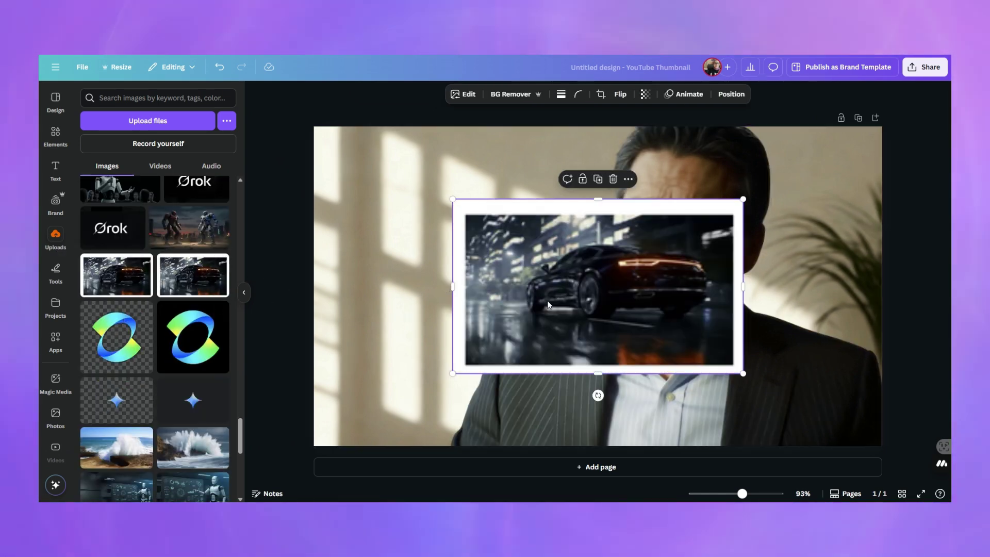
key(Delete)
click(715, 360)
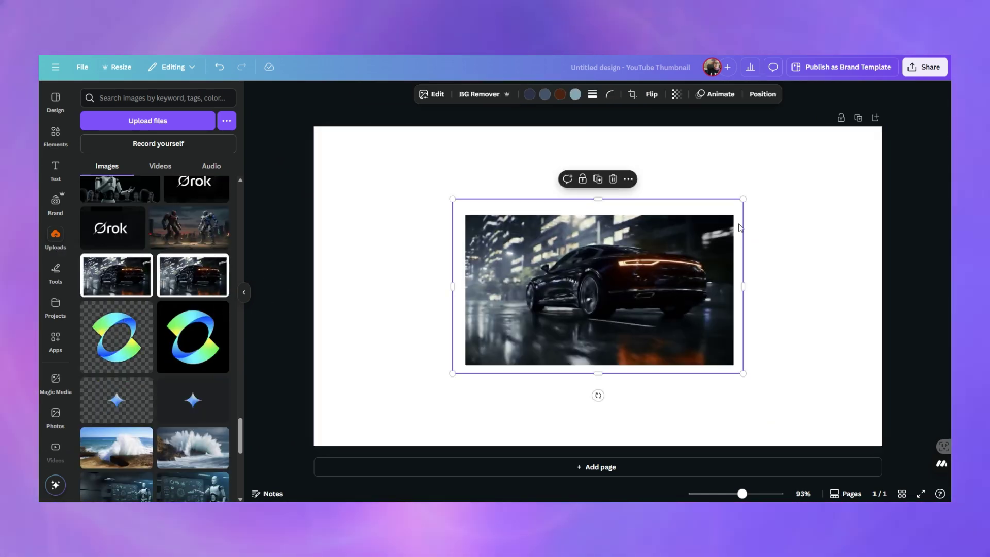
right_click(697, 223)
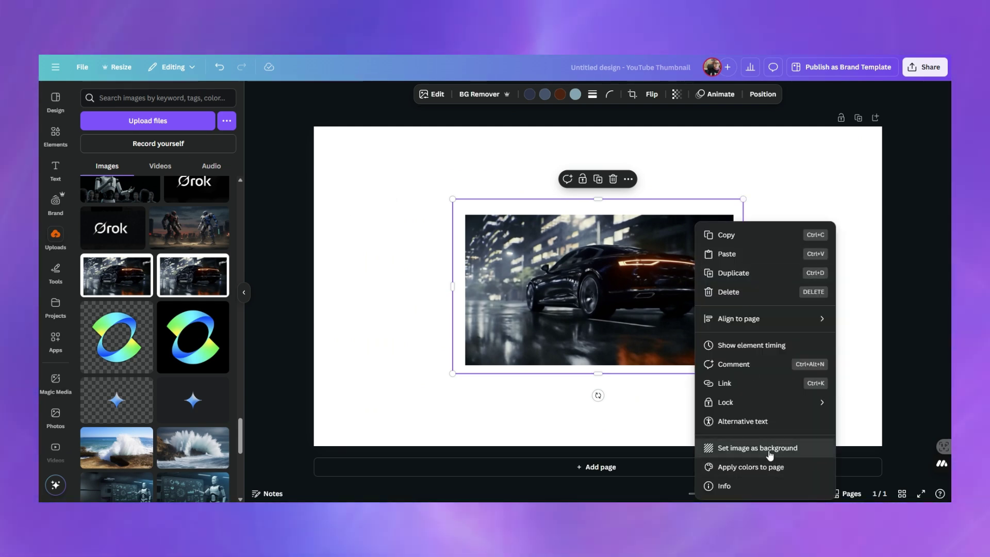
click(772, 449)
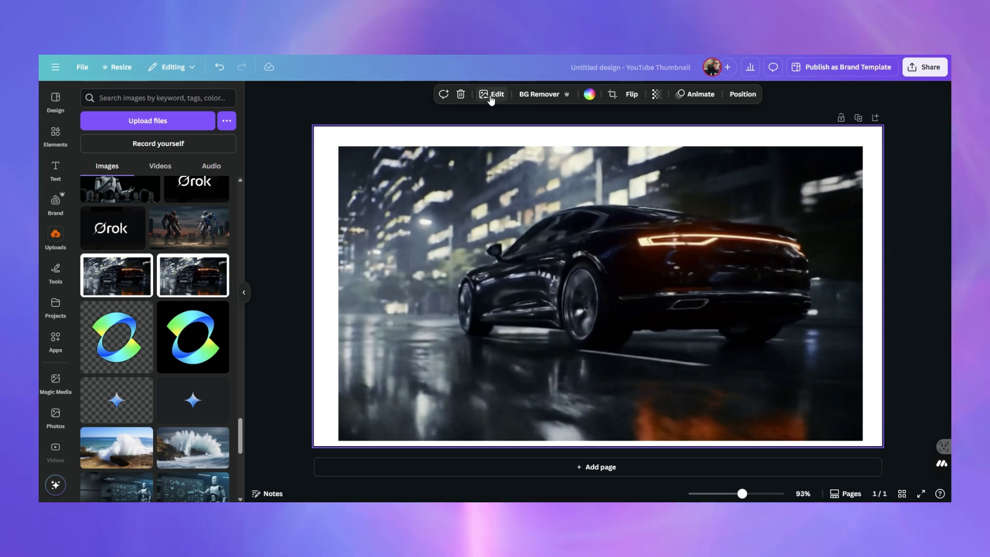
click(491, 97)
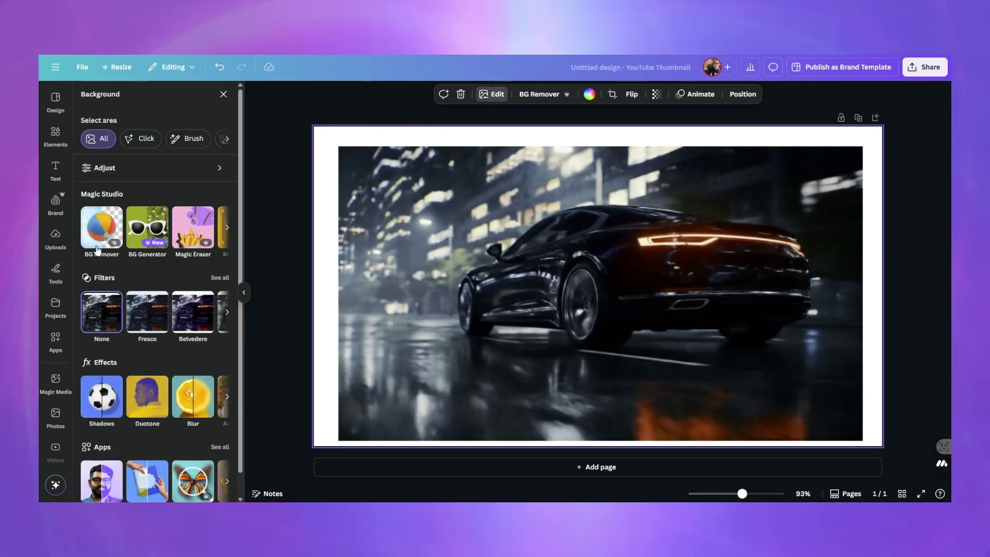
click(137, 237)
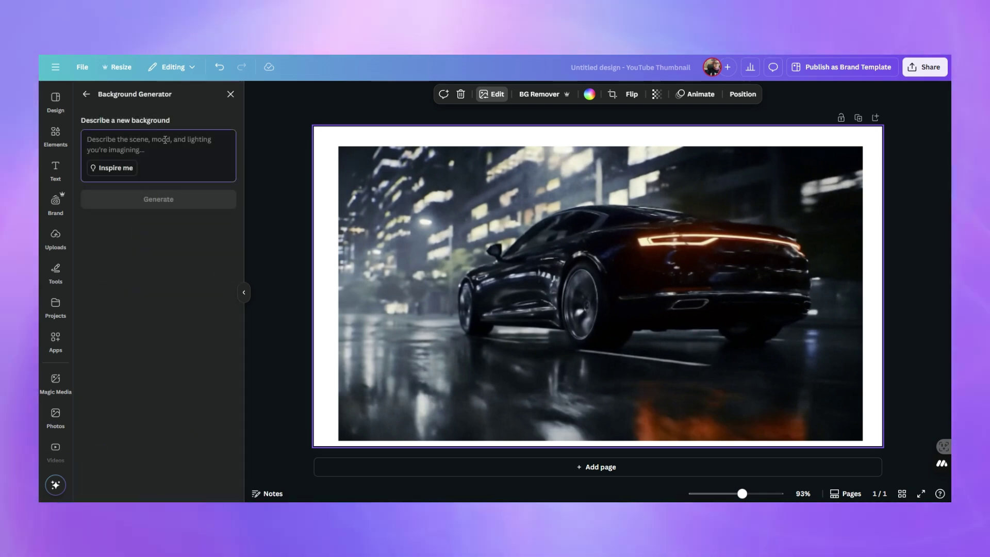
text(A stormy sea background, massive dark clouds, crashing waves, strong wind.)
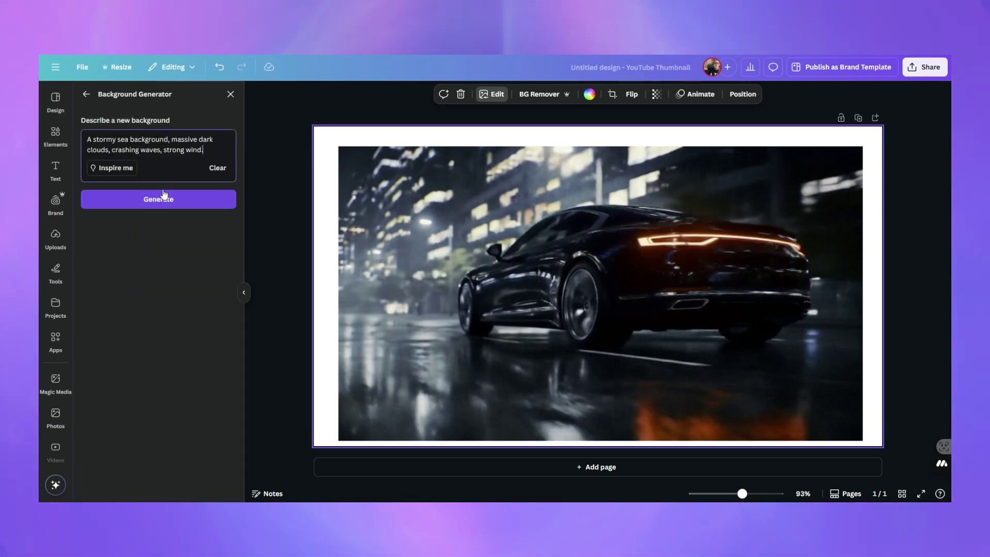
key(ctrl+a)
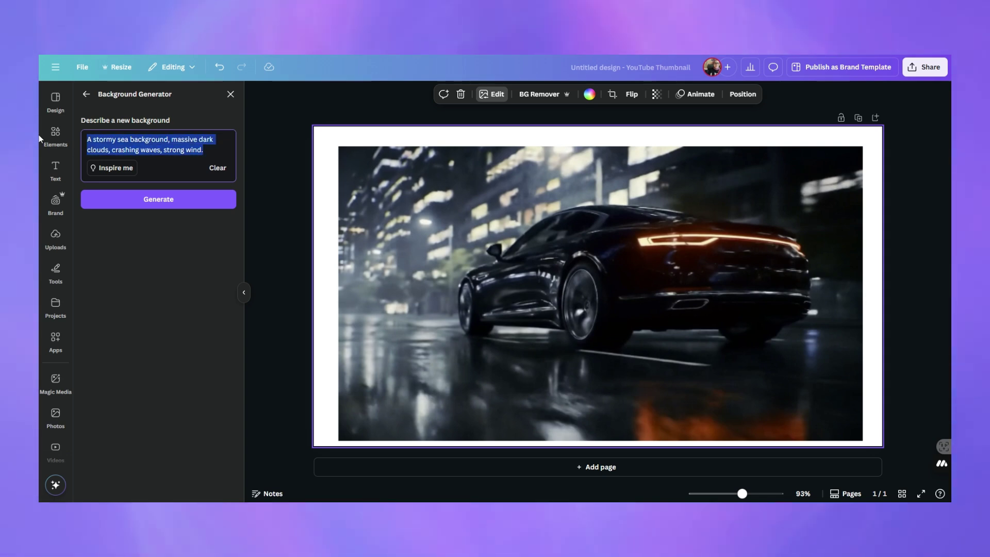
key(BackSpace)
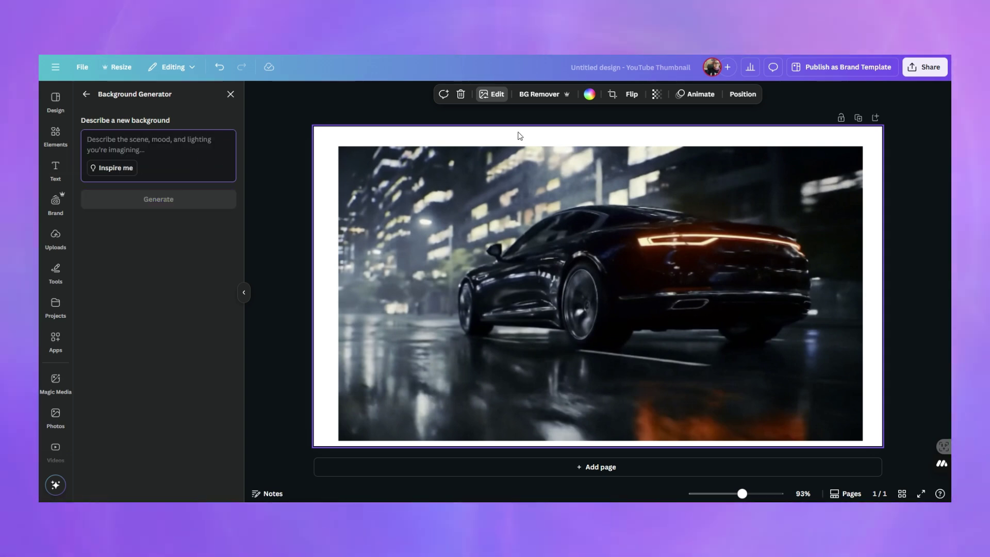
- Generate new backgrounds for the car image from the description "A desert background"
text(A des)
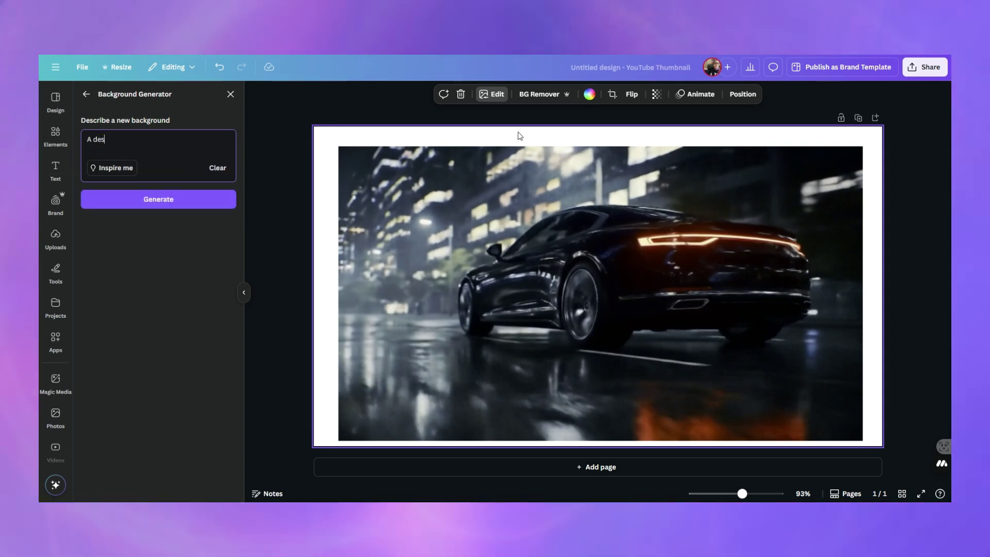
text(ert backgro)
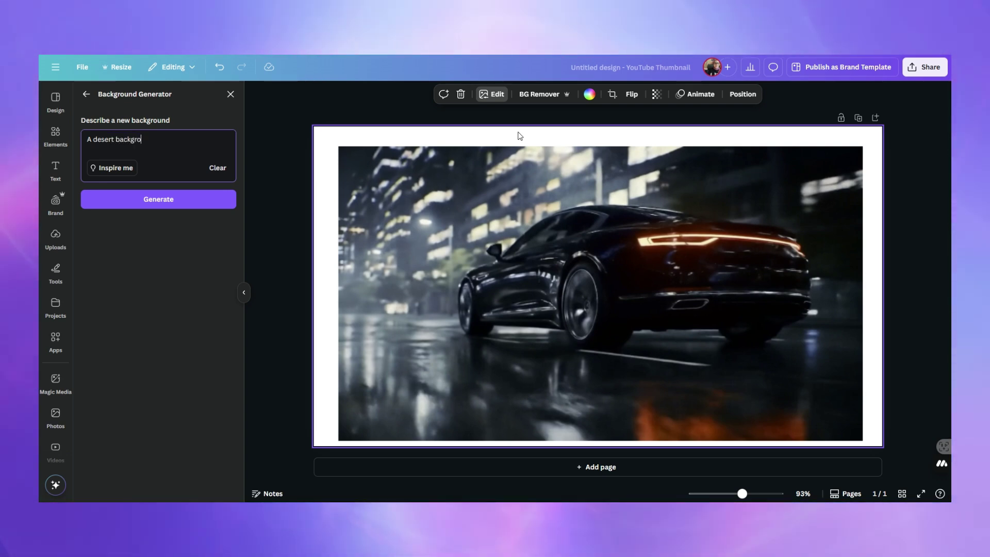
text(und)
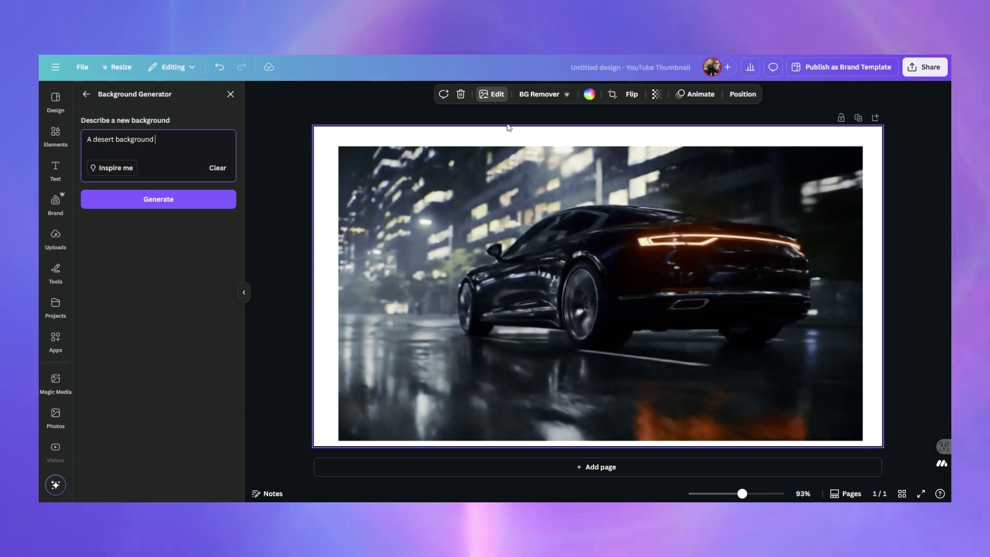
click(156, 202)
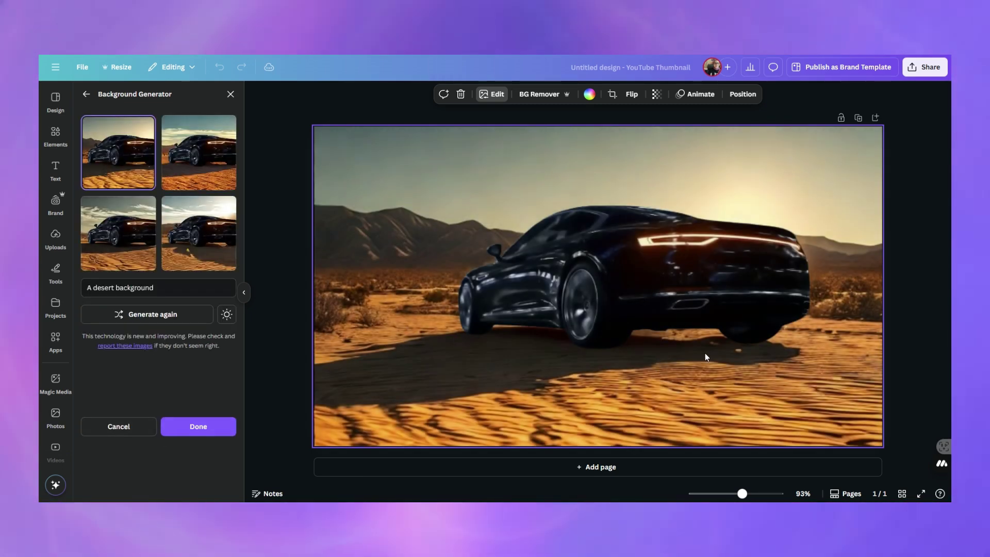
- Compare the generated desert backgrounds behind the car and select the fourth variant with the low sun
click(198, 233)
click(118, 234)
click(198, 152)
click(118, 233)
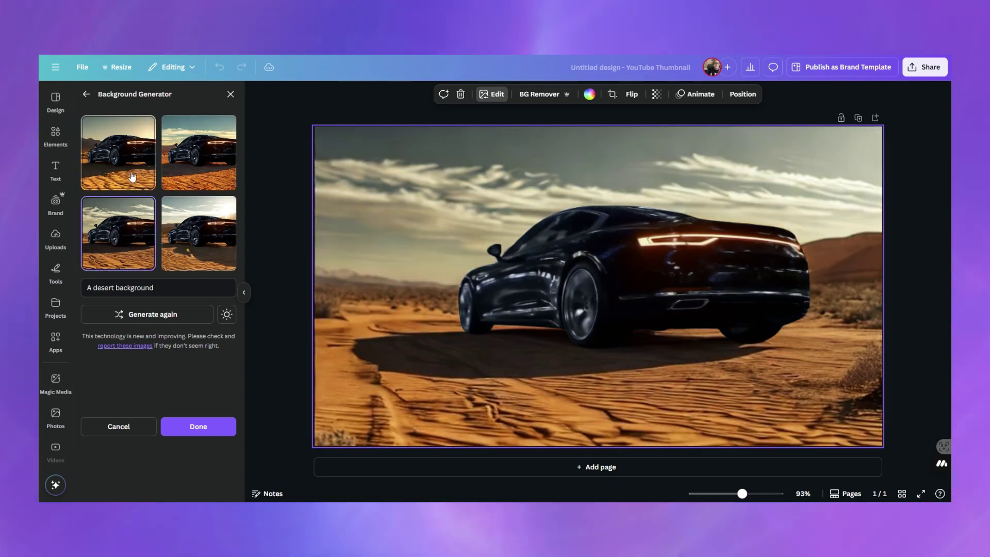
click(199, 153)
click(198, 233)
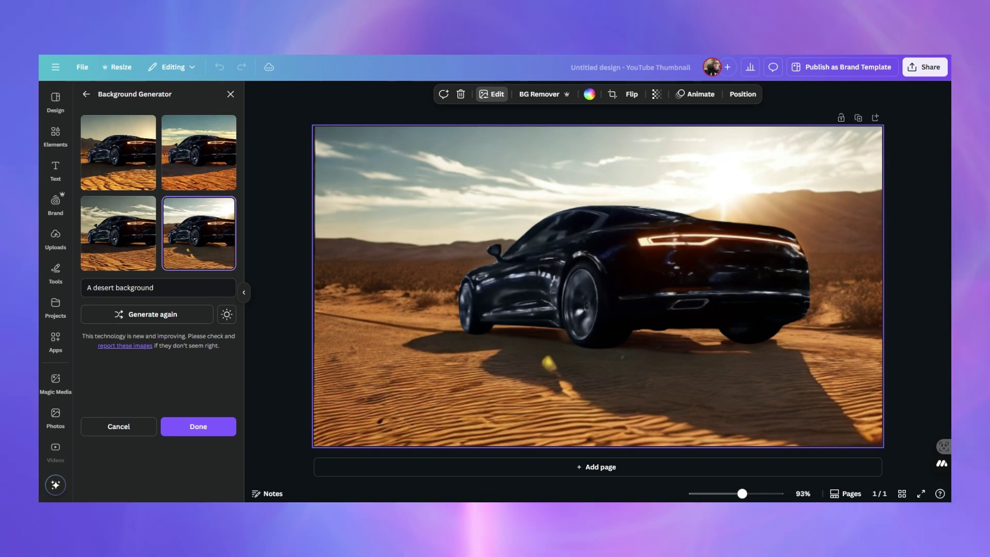
- Match the car to the scene with Balanced relight, generate the desert backgrounds again and select the third variant
click(234, 317)
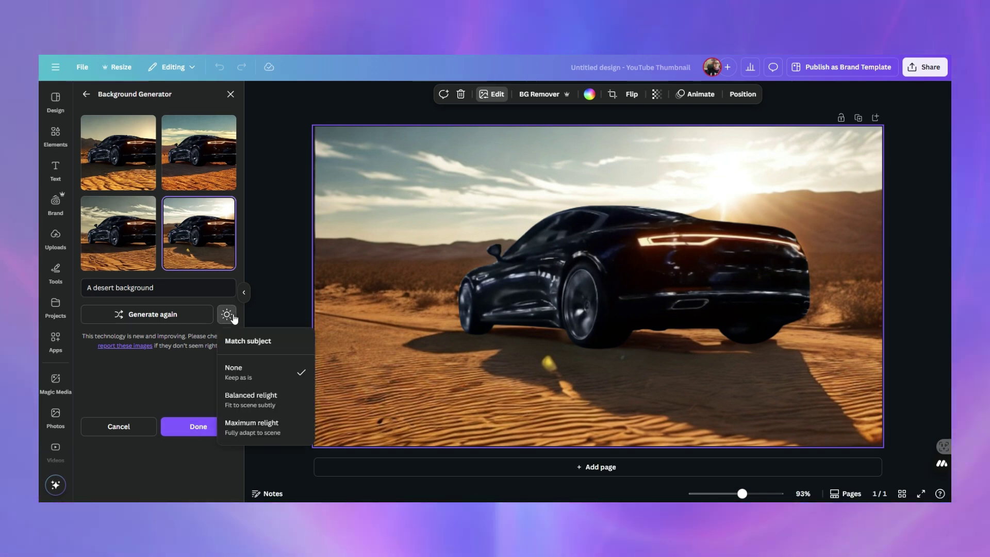
click(238, 407)
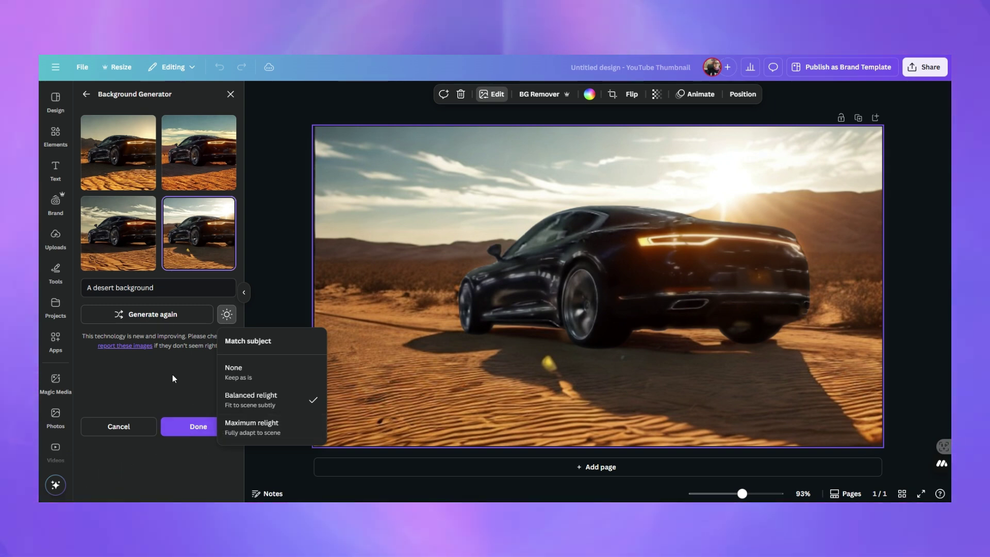
click(138, 319)
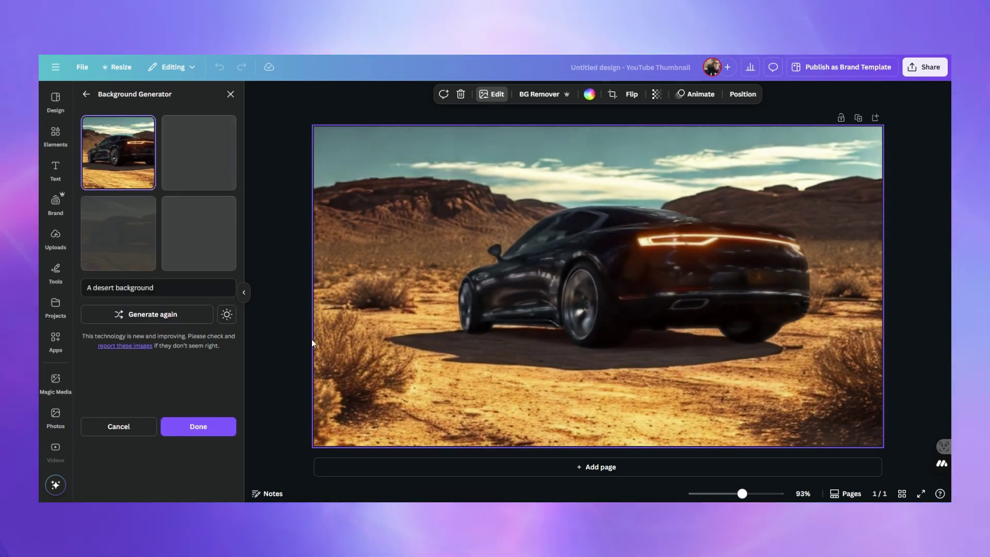
click(129, 239)
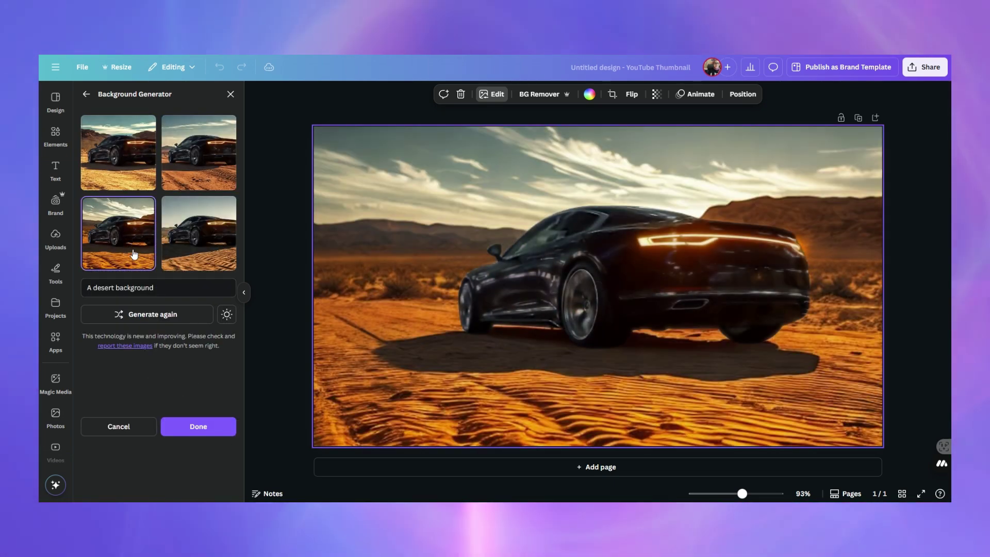